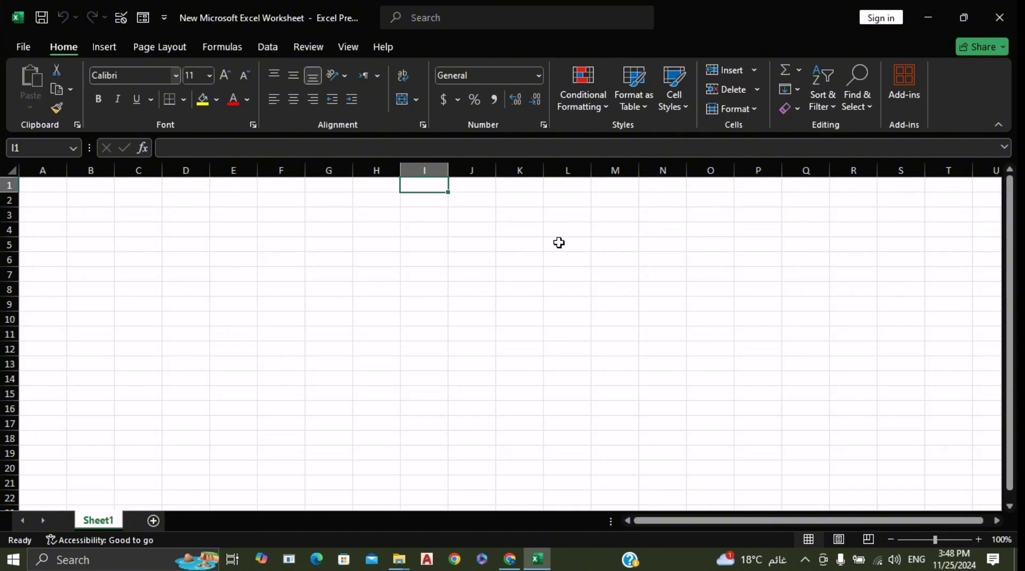
Close the blank Excel workbook with the window's X button, leaving the desktop.
{"action": "left_click", "coordinate": [908, 107]}
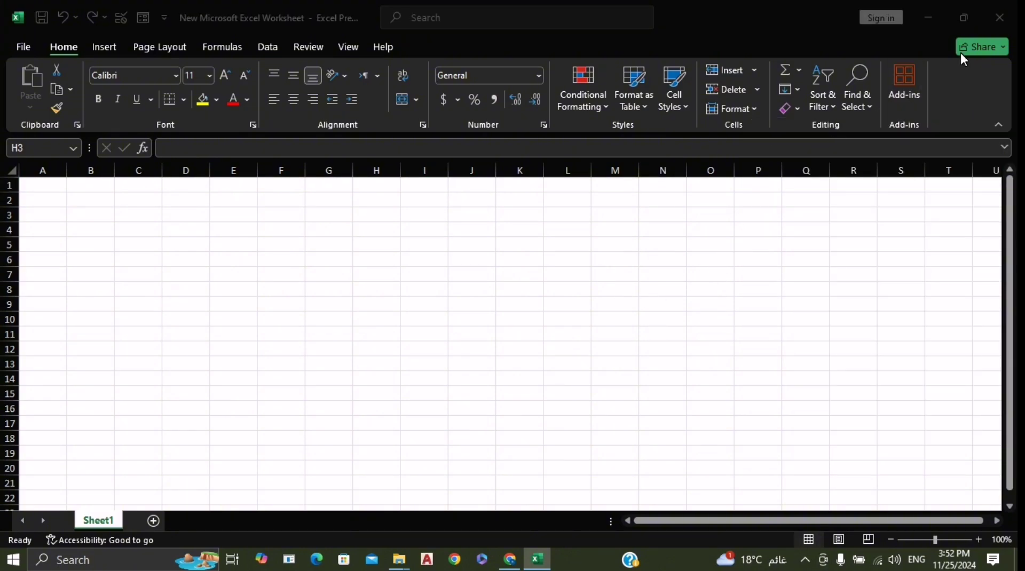
{"action": "left_click", "coordinate": [999, 18]}
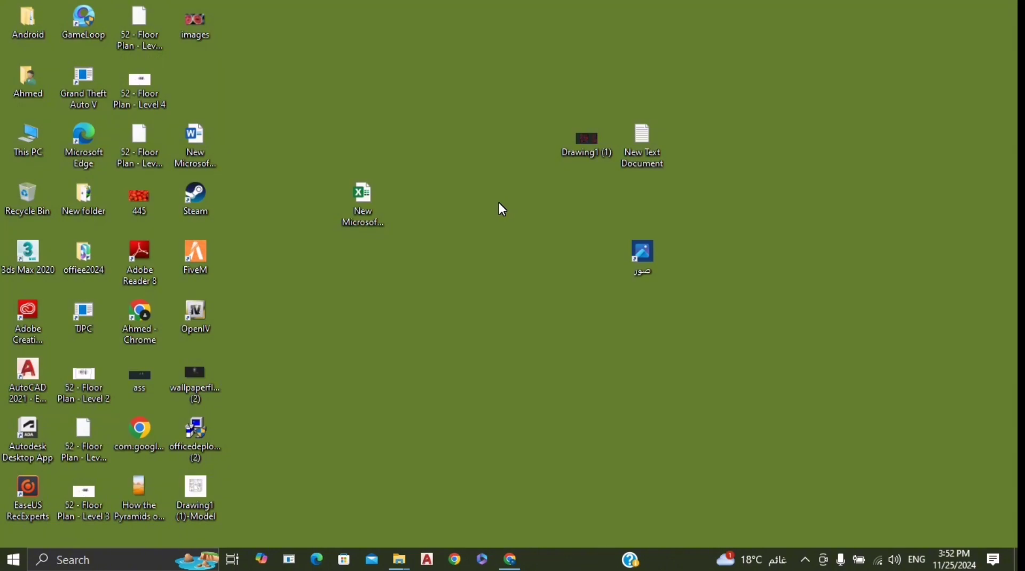
Open the Apps section of Windows Settings from the Start menu.
{"action": "left_click", "coordinate": [14, 560]}
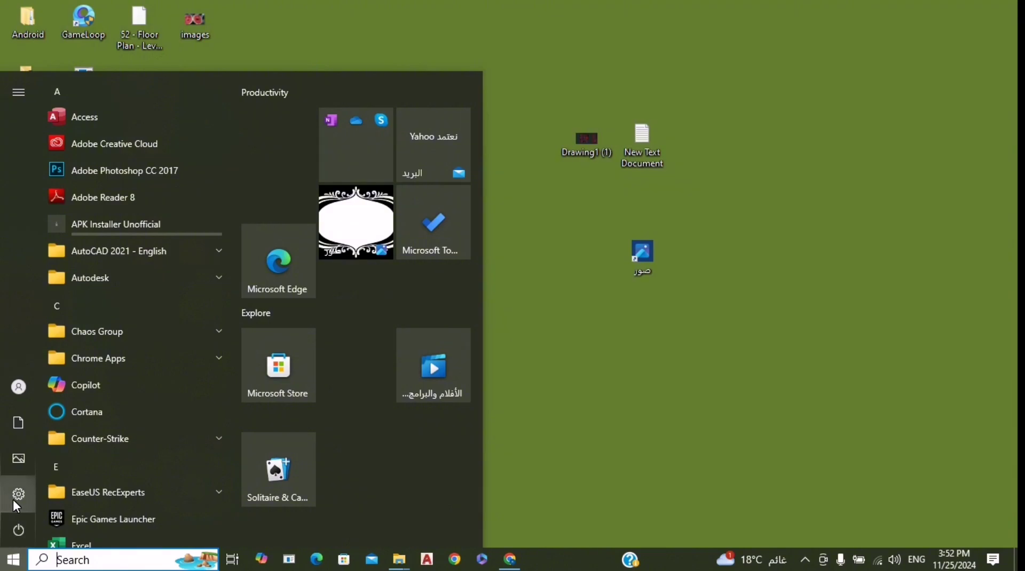
{"action": "left_click", "coordinate": [40, 499]}
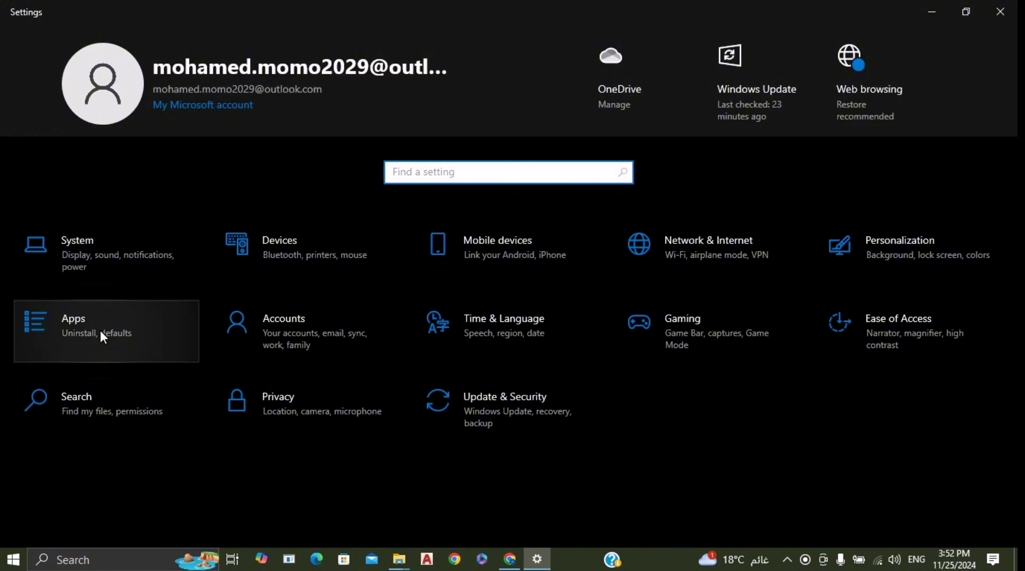
{"action": "left_click", "coordinate": [99, 328]}
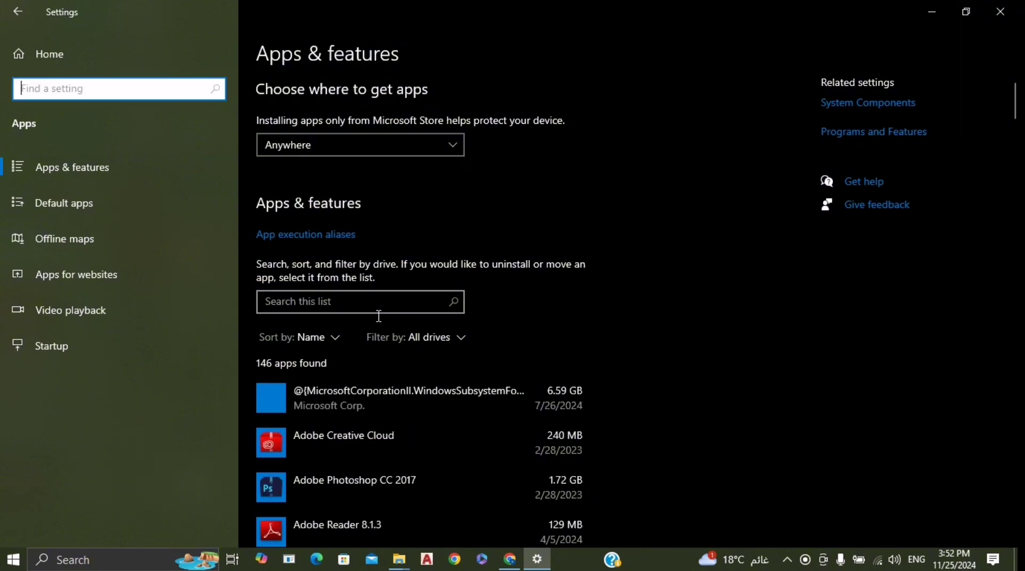
Filter the apps list by 'lt' and confirm uninstalling Microsoft Office LTSC Professional Plus 2024.
{"action": "left_click", "coordinate": [377, 308]}
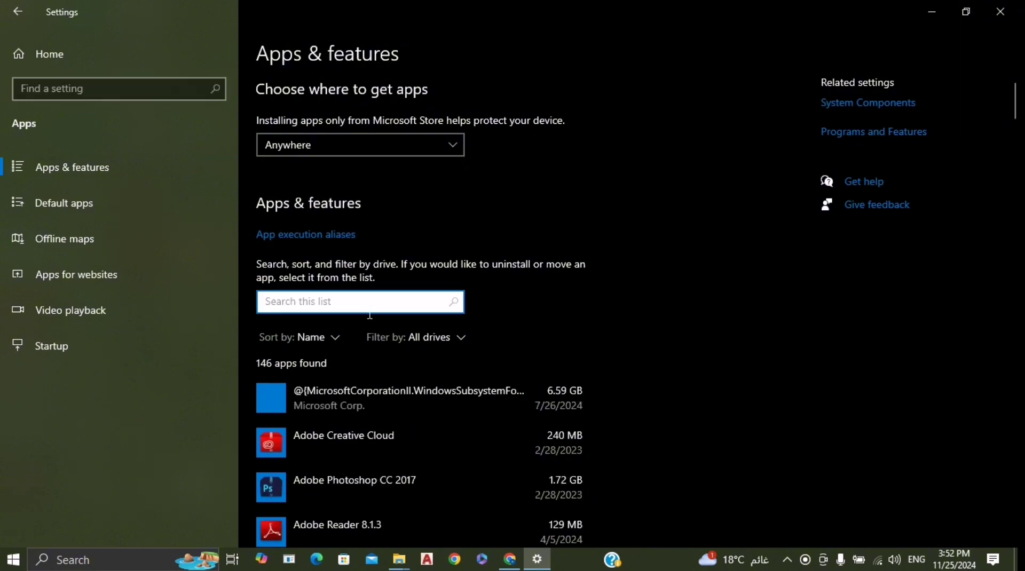
{"action": "type", "text": "lt"}
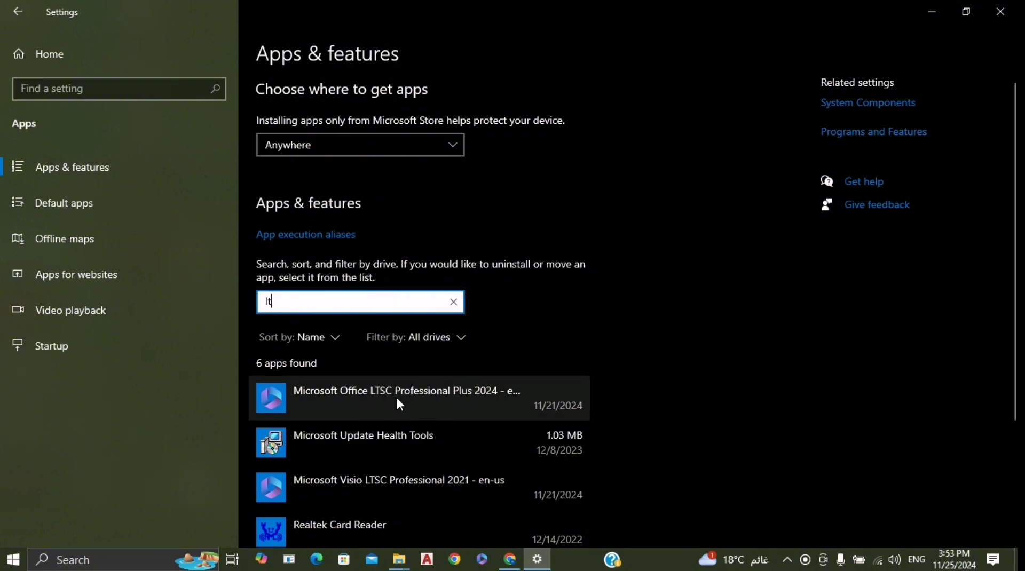
{"action": "left_click", "coordinate": [479, 406]}
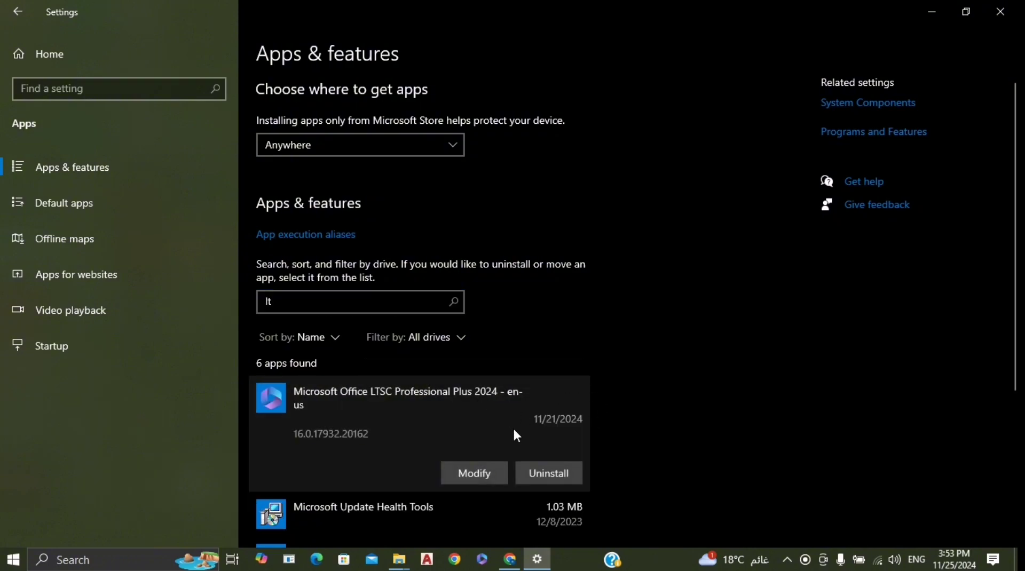
{"action": "left_click", "coordinate": [550, 473]}
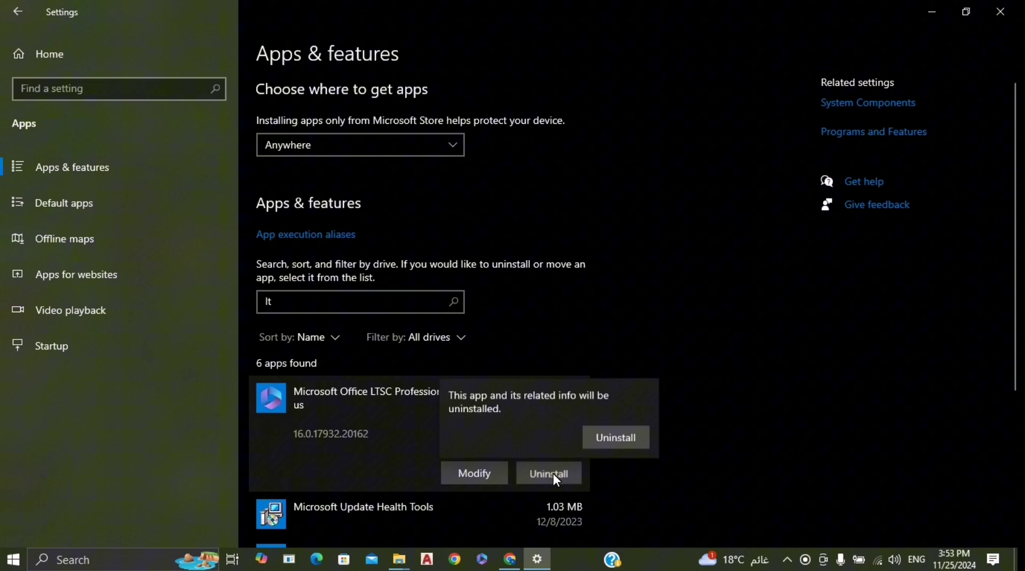
{"action": "left_click", "coordinate": [618, 439]}
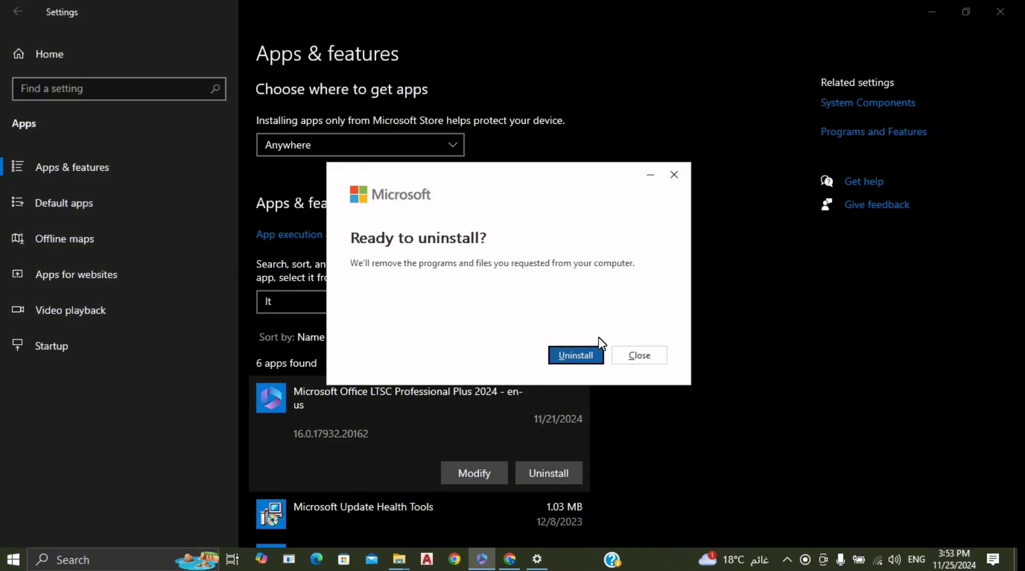
Confirm Uninstall on the 'Ready to uninstall?' prompt and let Office be removed.
{"action": "left_click", "coordinate": [575, 354]}
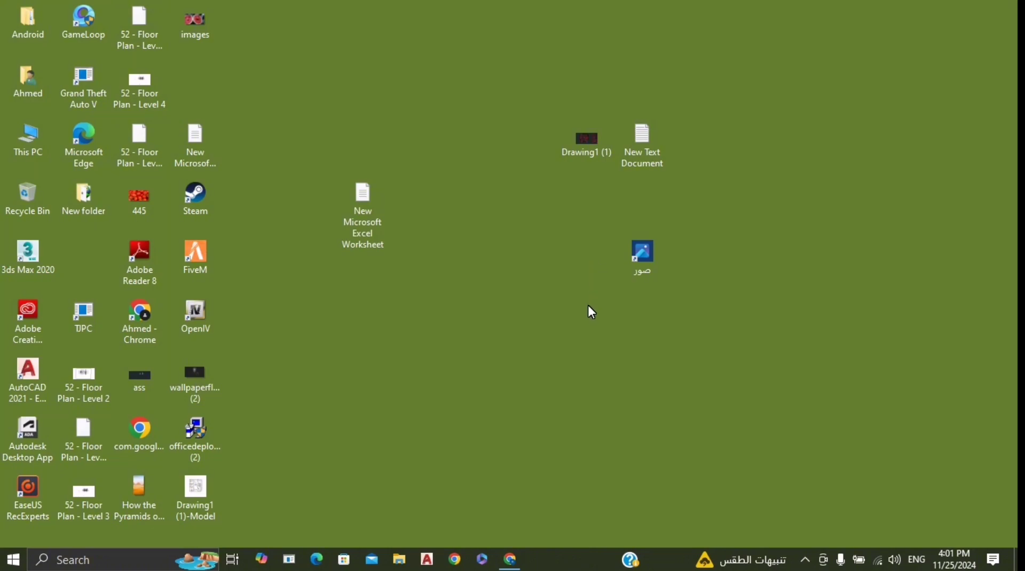
Search Google for 'office deployment tool' and download it from Microsoft's Download Center page.
{"action": "left_click", "coordinate": [510, 559]}
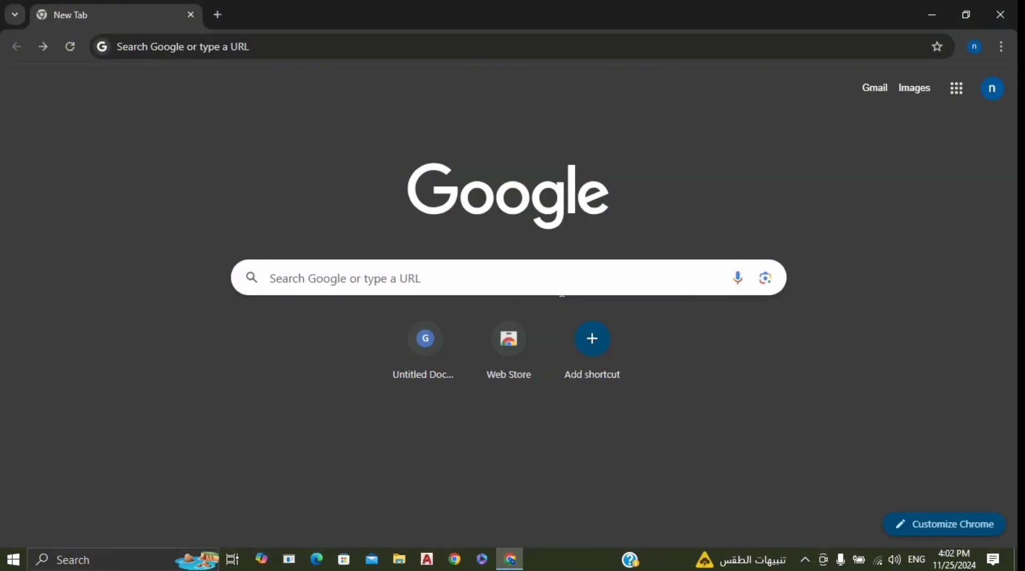
{"action": "left_click", "coordinate": [561, 292]}
{"action": "type", "text": "office deployment tool"}
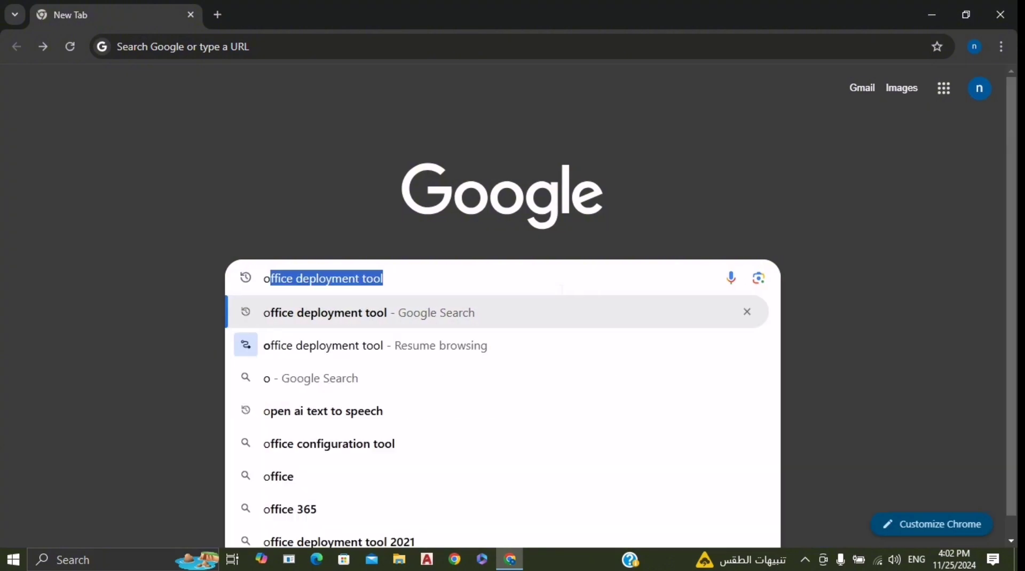
{"action": "left_click", "coordinate": [500, 315]}
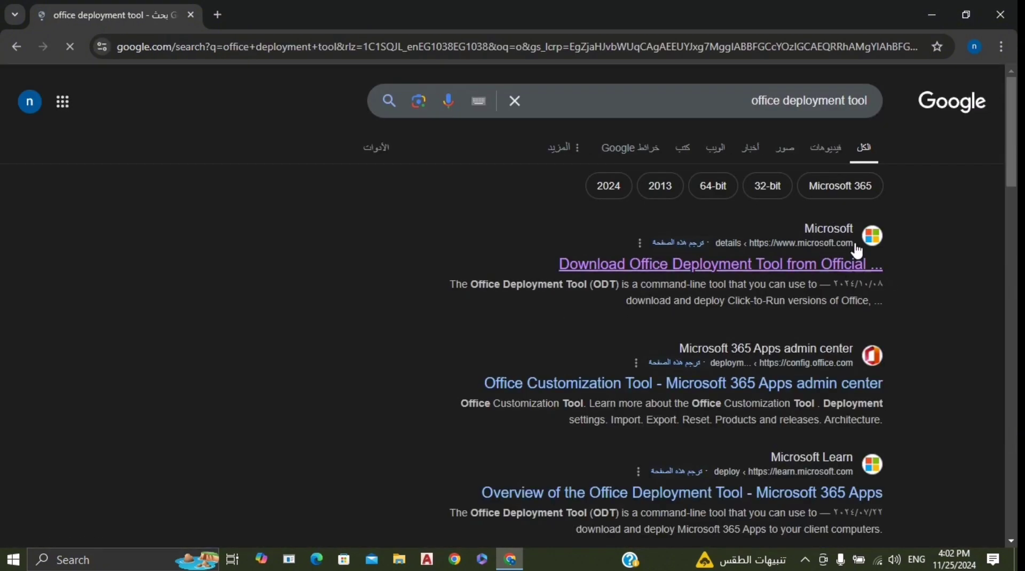
{"action": "left_click", "coordinate": [748, 265]}
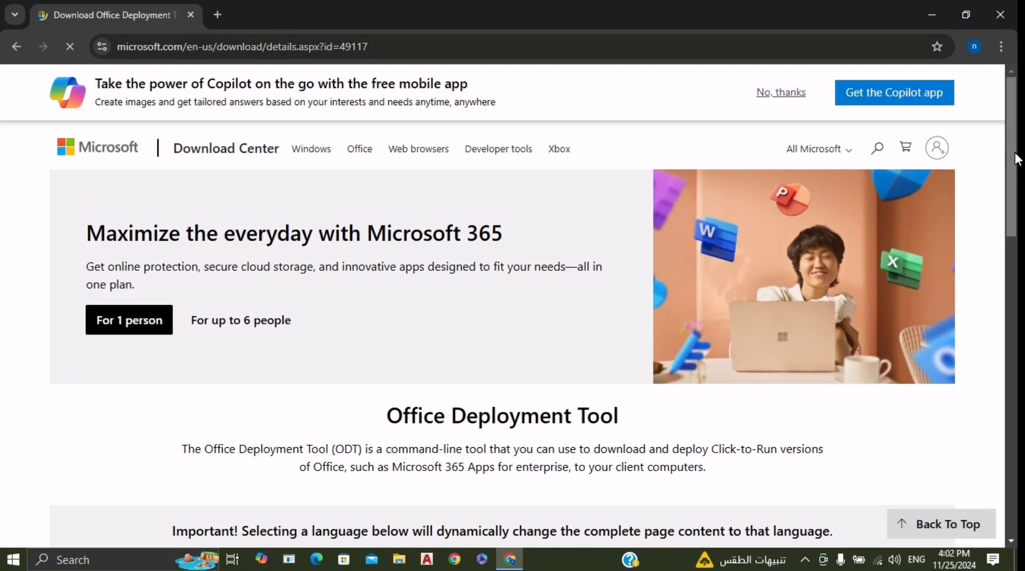
{"action": "scroll", "coordinate": [1016, 165], "scroll_direction": "down", "scroll_amount": 2}
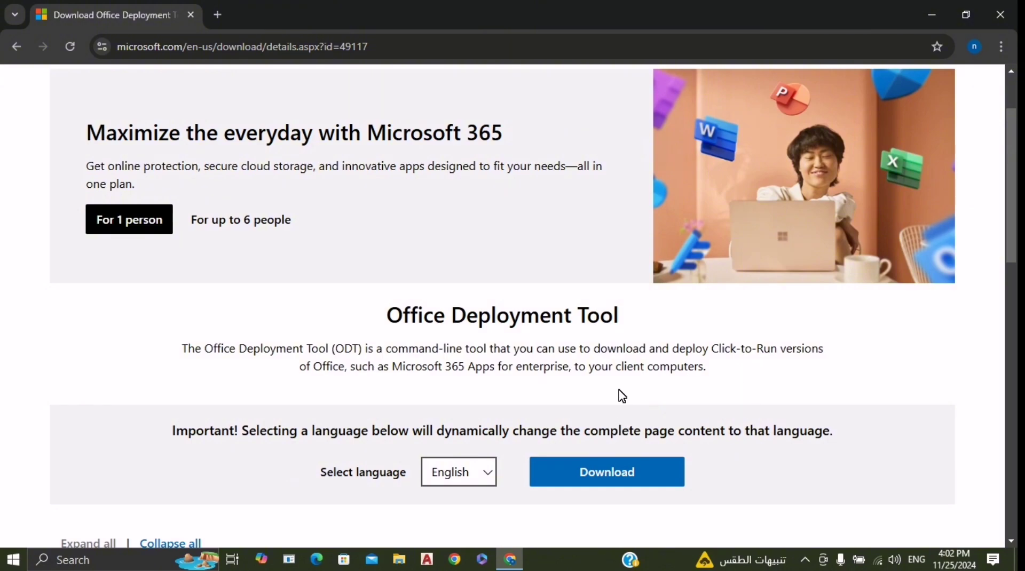
{"action": "left_click", "coordinate": [632, 477]}
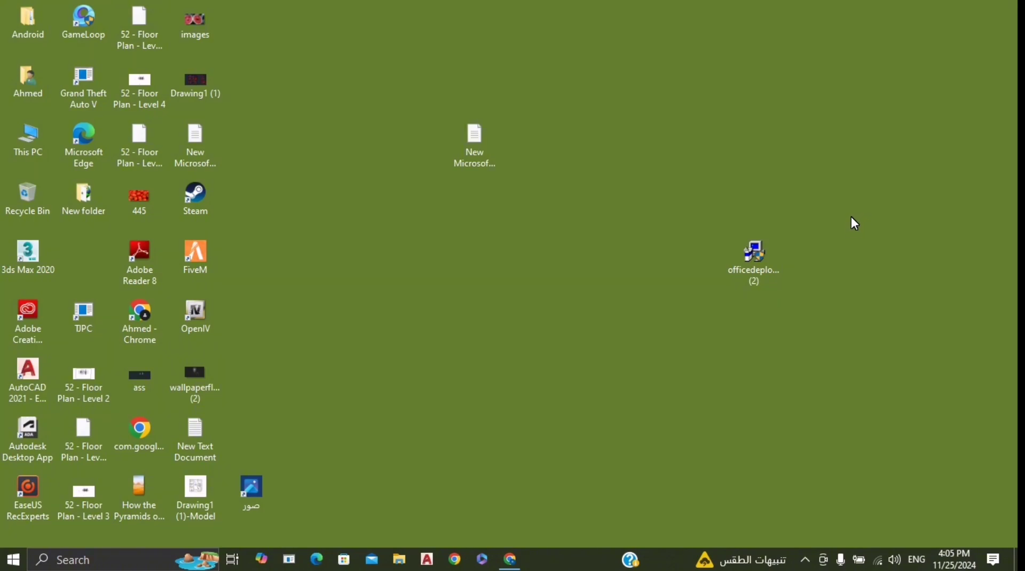
Create a new desktop folder named 2024.
{"action": "left_click", "coordinate": [754, 254]}
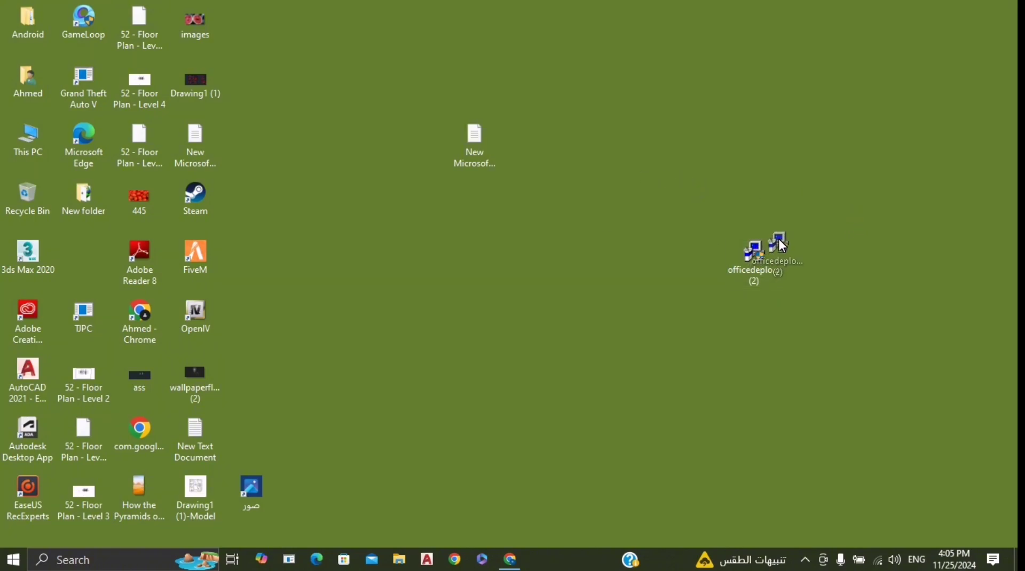
{"action": "right_click", "coordinate": [559, 233]}
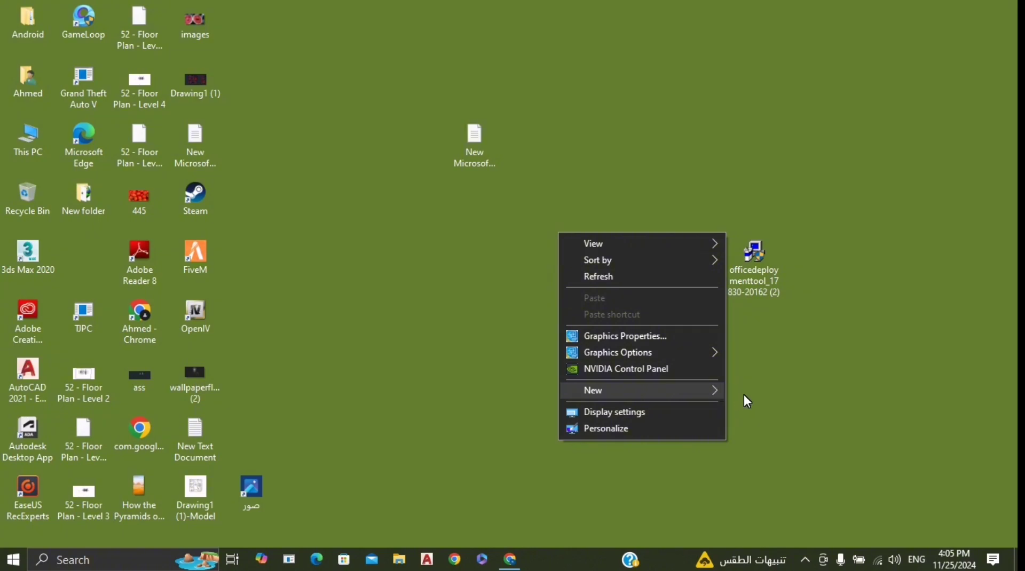
{"action": "left_click", "coordinate": [760, 395]}
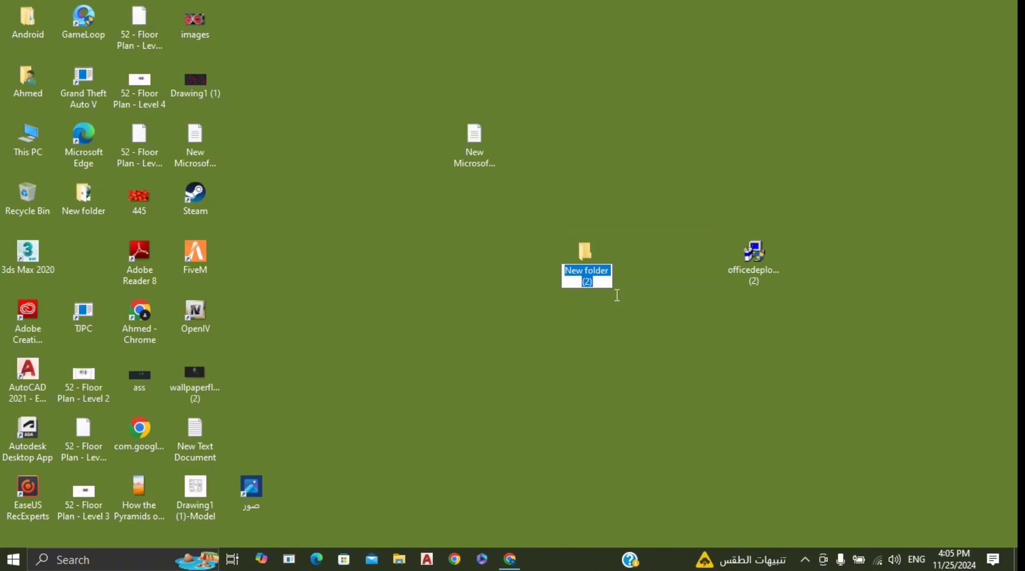
{"action": "type", "text": "202"}
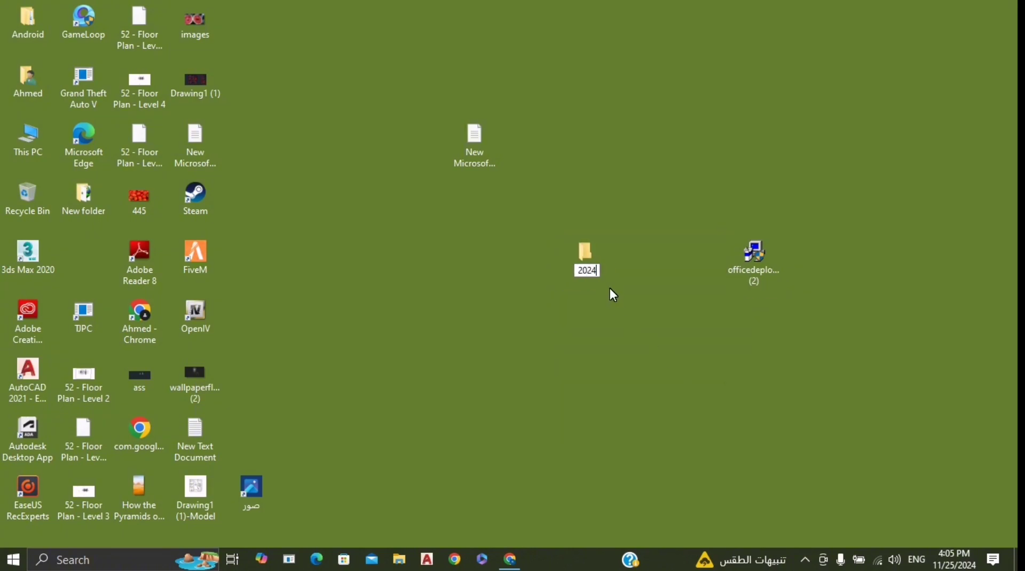
{"action": "type", "text": "4"}
{"action": "key", "text": "Return"}
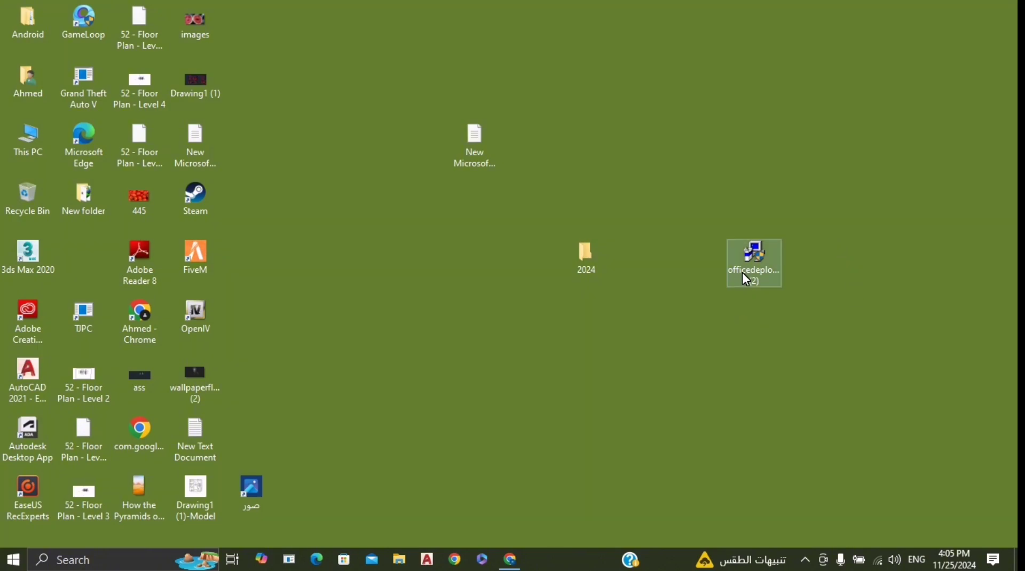
Run the downloaded officedeploymenttool installer as administrator.
{"action": "left_click", "coordinate": [745, 277]}
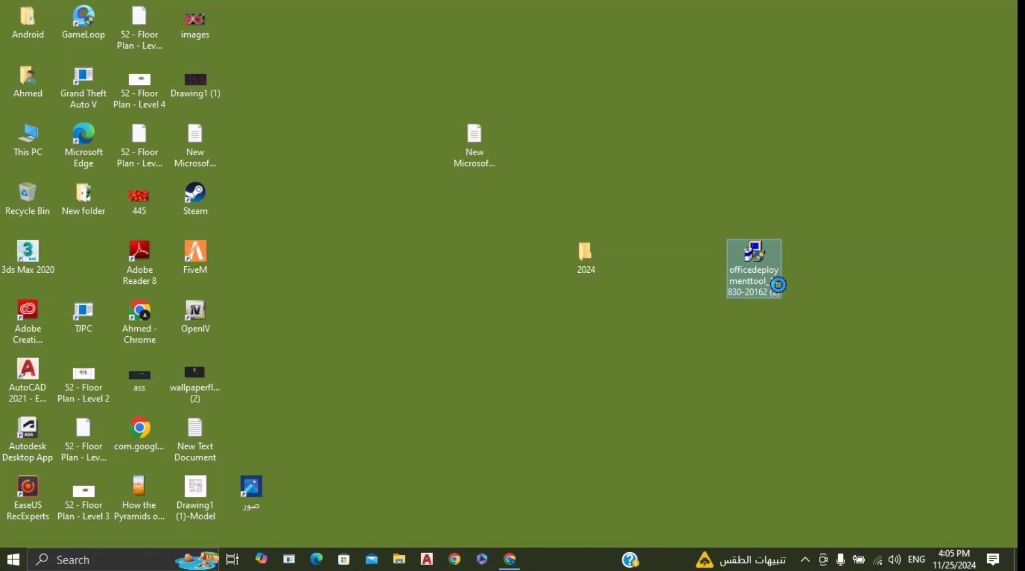
{"action": "right_click", "coordinate": [754, 262]}
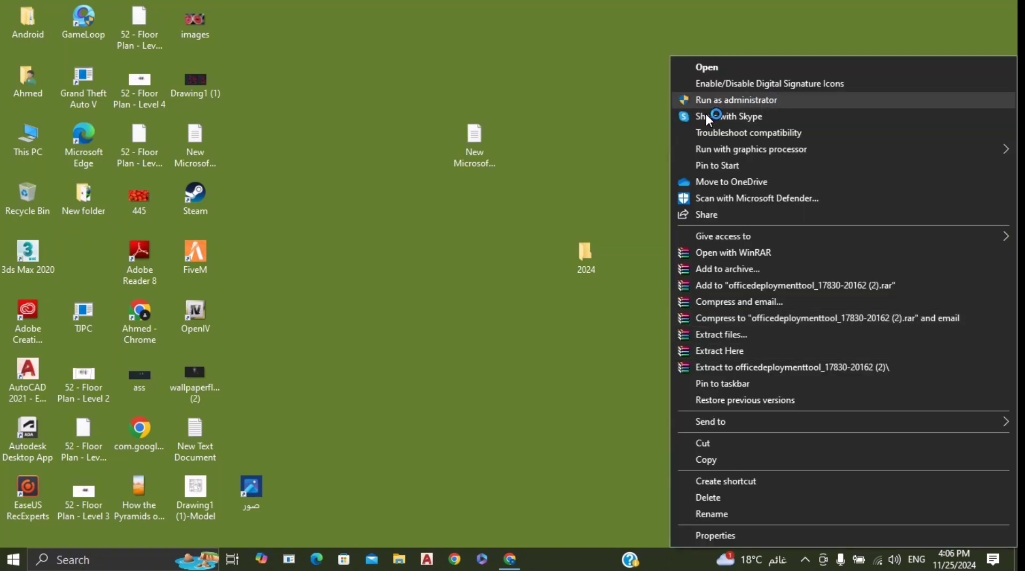
{"action": "left_click", "coordinate": [737, 101]}
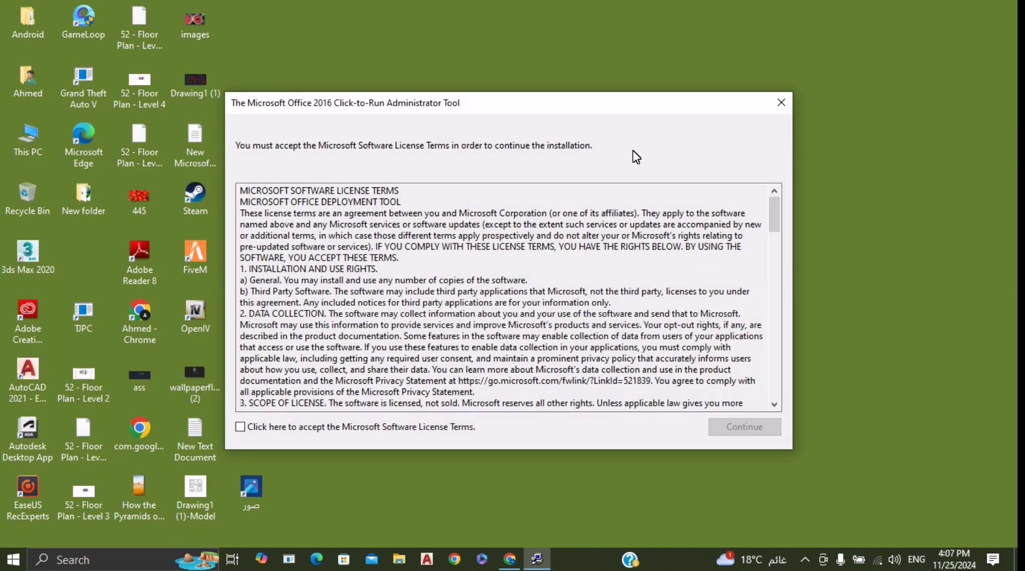
Accept the Microsoft Software License Terms and continue.
{"action": "left_click_drag", "start_coordinate": [624, 109], "coordinate": [652, 100]}
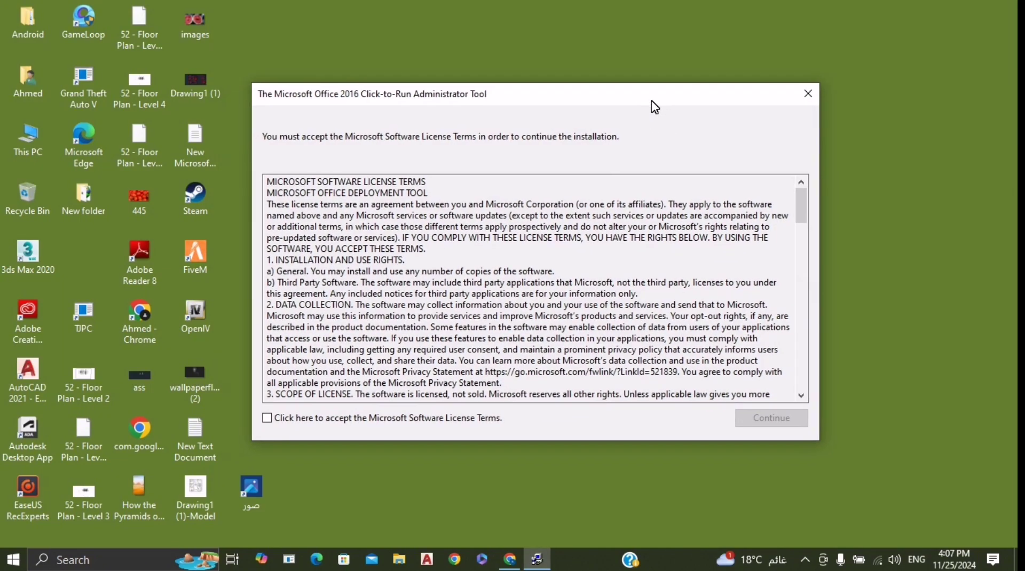
{"action": "left_click", "coordinate": [267, 420]}
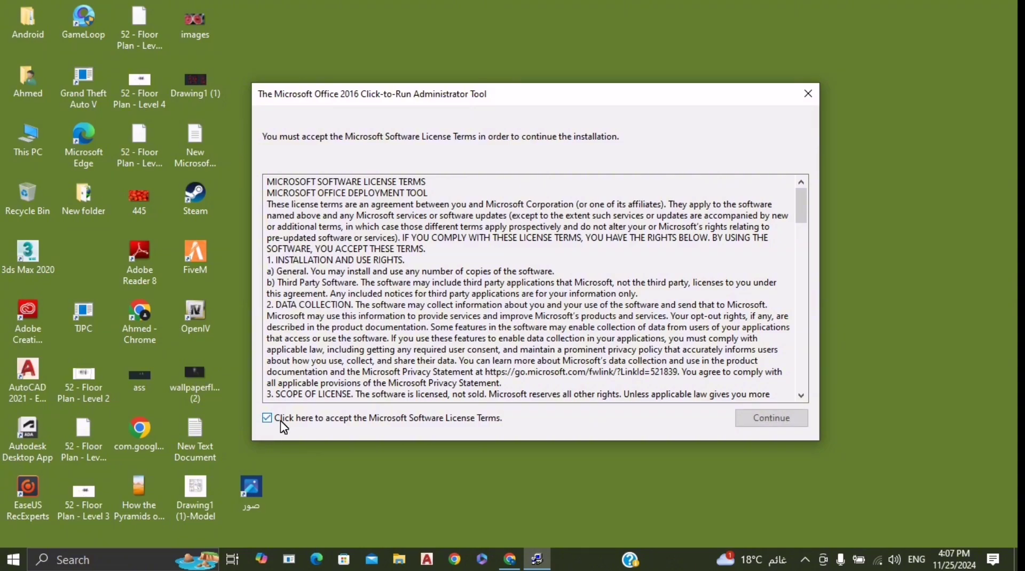
{"action": "left_click", "coordinate": [770, 420]}
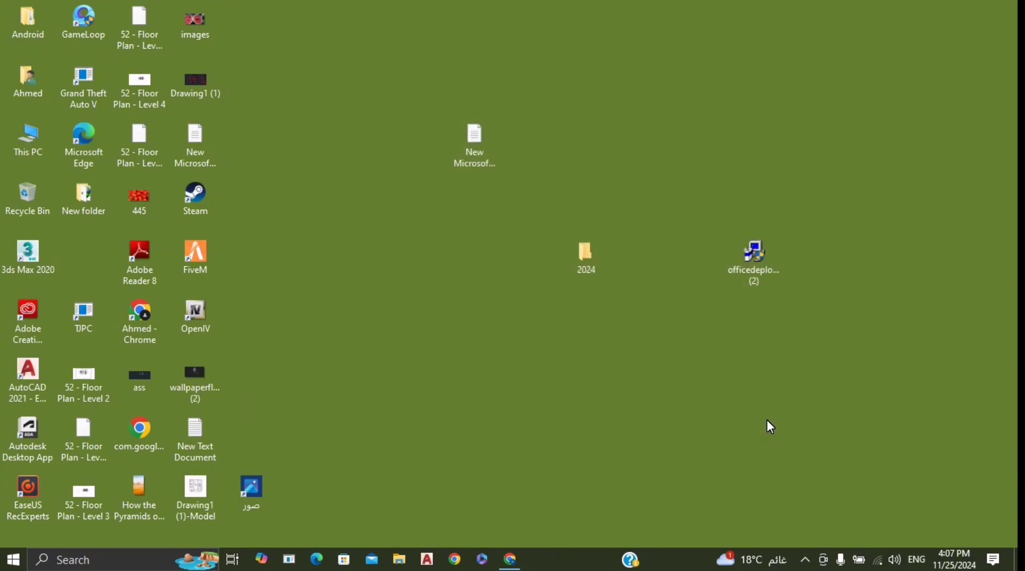
Extract the deployment files into the Desktop's 2024 folder and dismiss the success message.
{"action": "left_click_drag", "start_coordinate": [551, 175], "coordinate": [595, 185]}
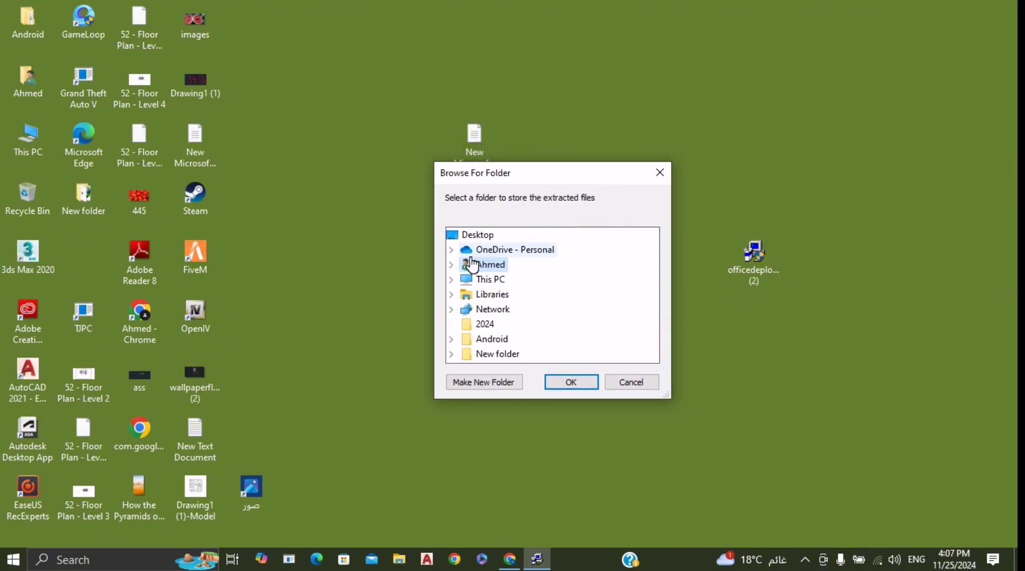
{"action": "left_click", "coordinate": [451, 280]}
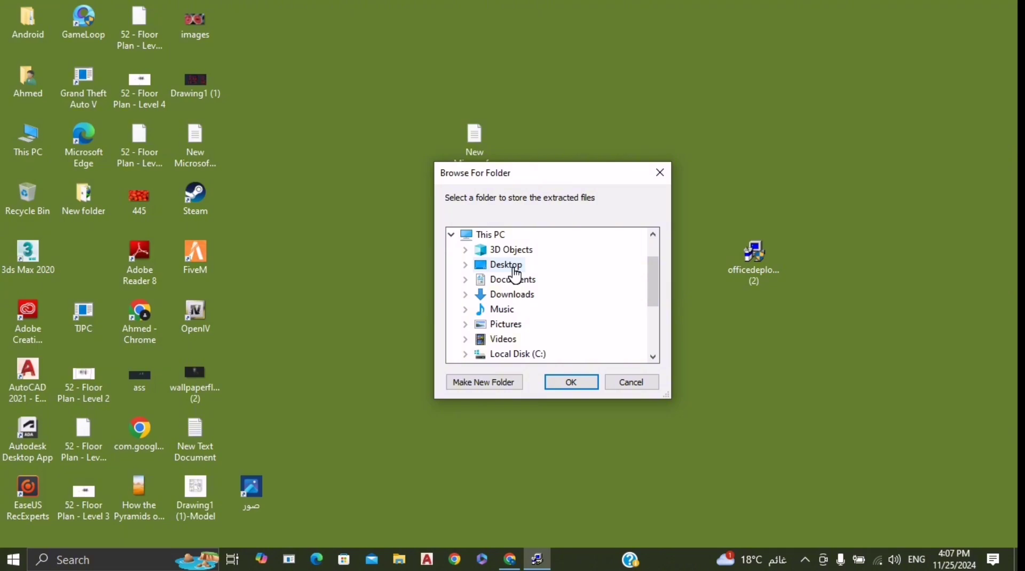
{"action": "left_click", "coordinate": [515, 276]}
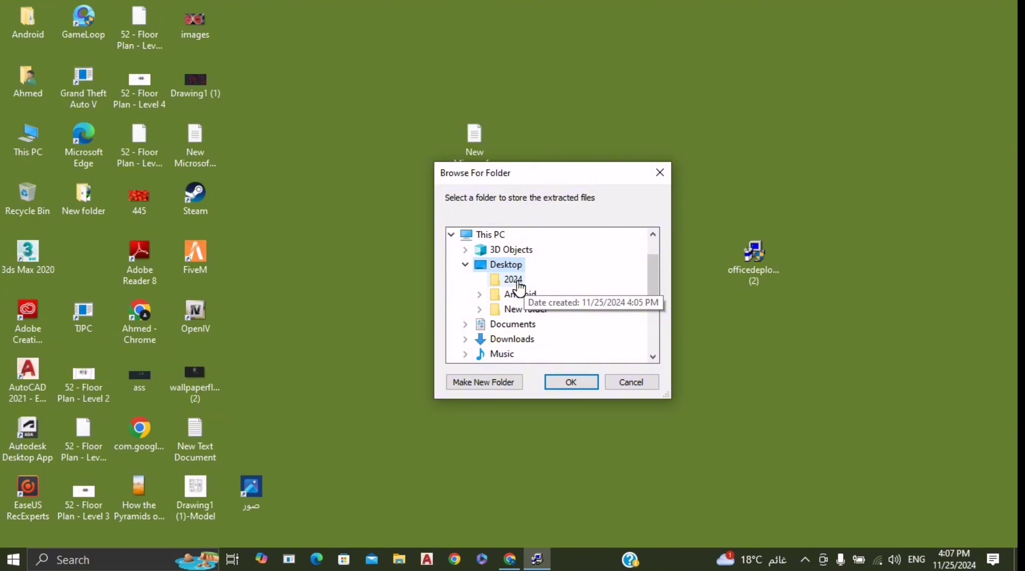
{"action": "left_click", "coordinate": [518, 282]}
{"action": "left_click", "coordinate": [581, 384]}
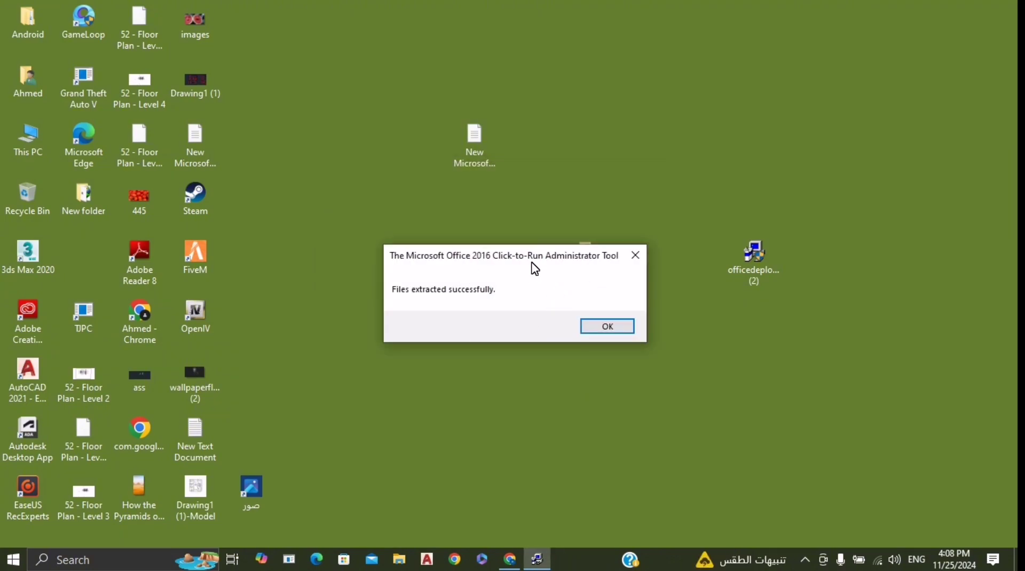
{"action": "left_click", "coordinate": [607, 326]}
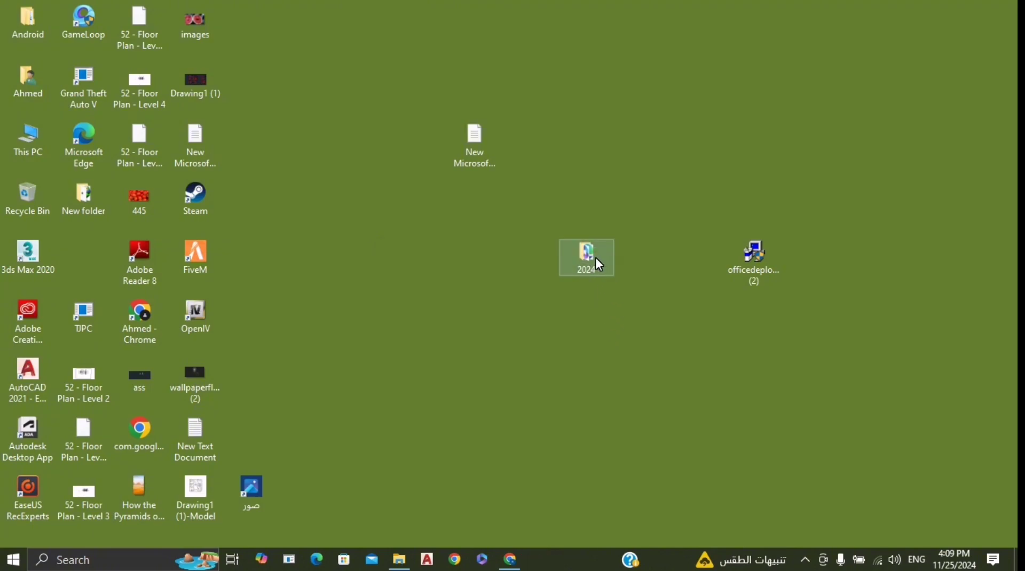
Open the 2024 folder in a maximized Explorer window and select configuration-Office365-x64.
{"action": "double_click", "coordinate": [596, 259]}
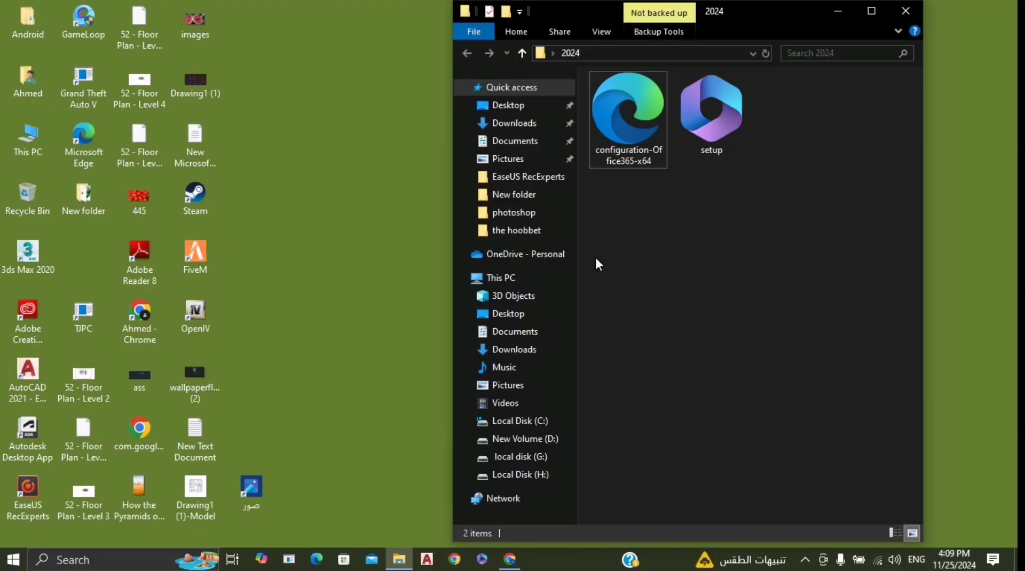
{"action": "left_click", "coordinate": [877, 11]}
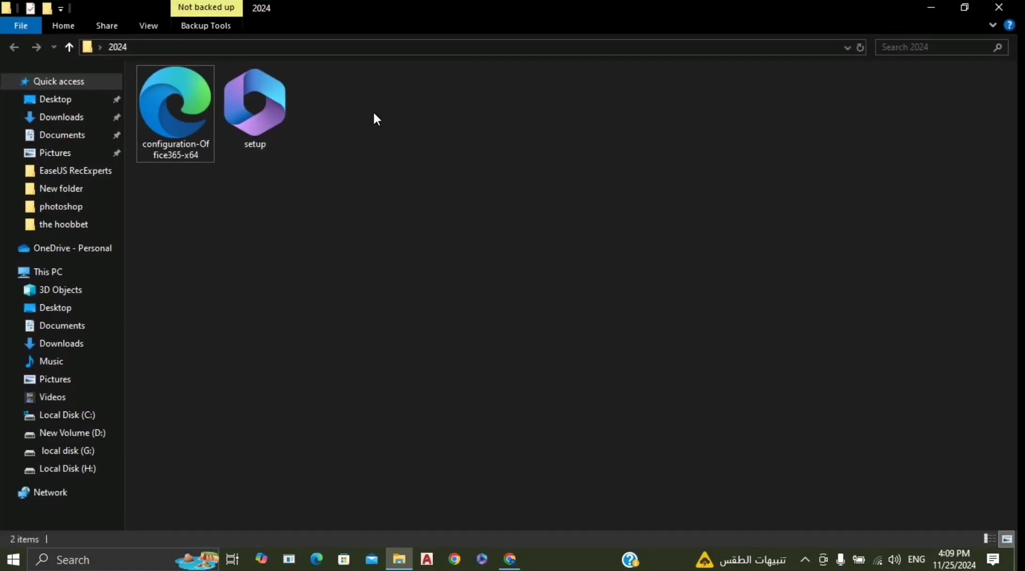
{"action": "left_click", "coordinate": [189, 134]}
{"action": "right_click", "coordinate": [189, 134]}
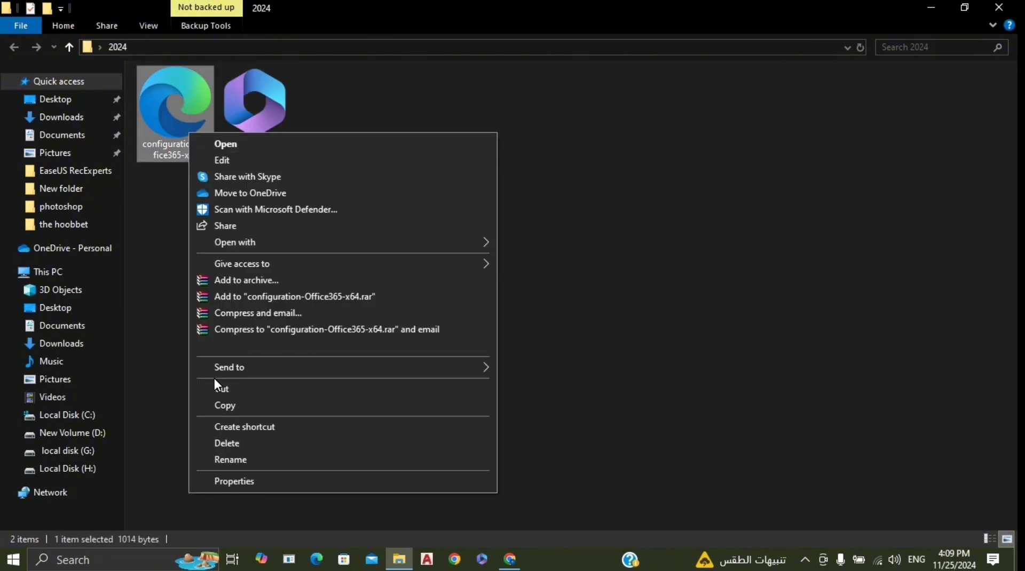
{"action": "left_click", "coordinate": [230, 460]}
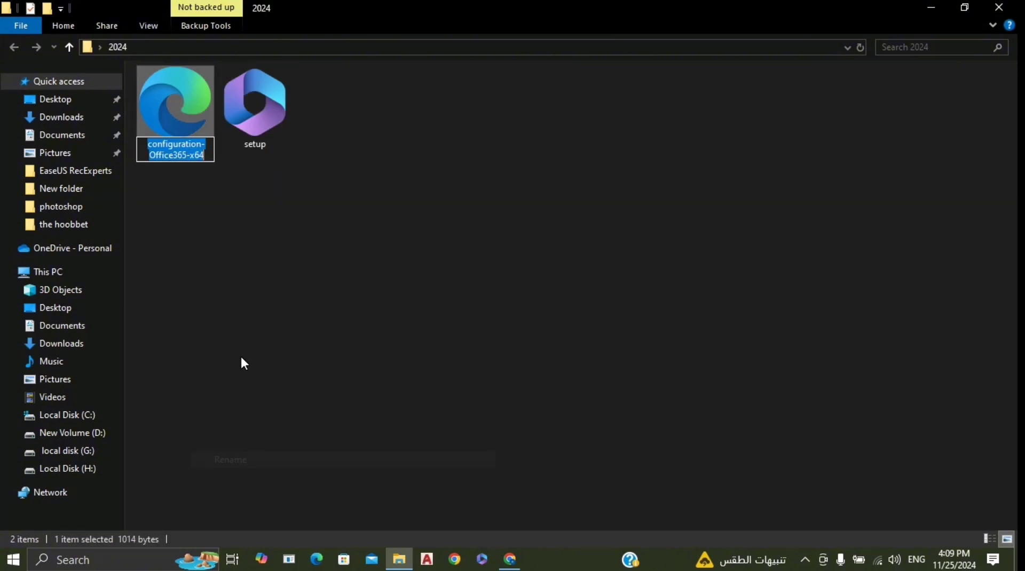
{"action": "left_click", "coordinate": [211, 170]}
Rename configuration-Office365-x64 to 'configuration' by deleting the '-Office365-x64' suffix.
{"action": "left_click", "coordinate": [207, 158]}
{"action": "right_click", "coordinate": [204, 150]}
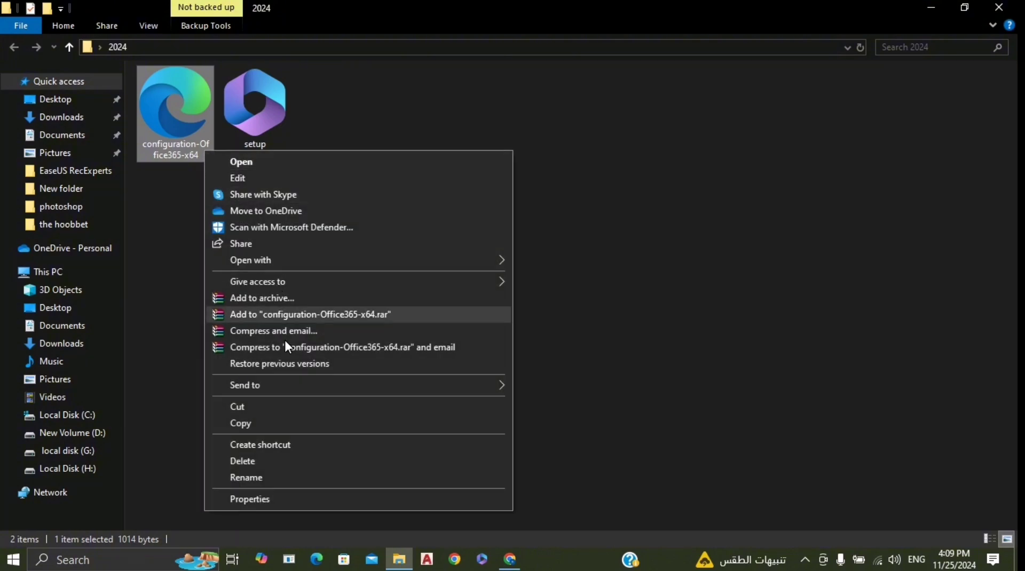
{"action": "left_click", "coordinate": [286, 475]}
{"action": "left_click_drag", "start_coordinate": [211, 155], "coordinate": [150, 165]}
{"action": "key", "text": "BackSpace"}
{"action": "key", "text": "BackSpace"}
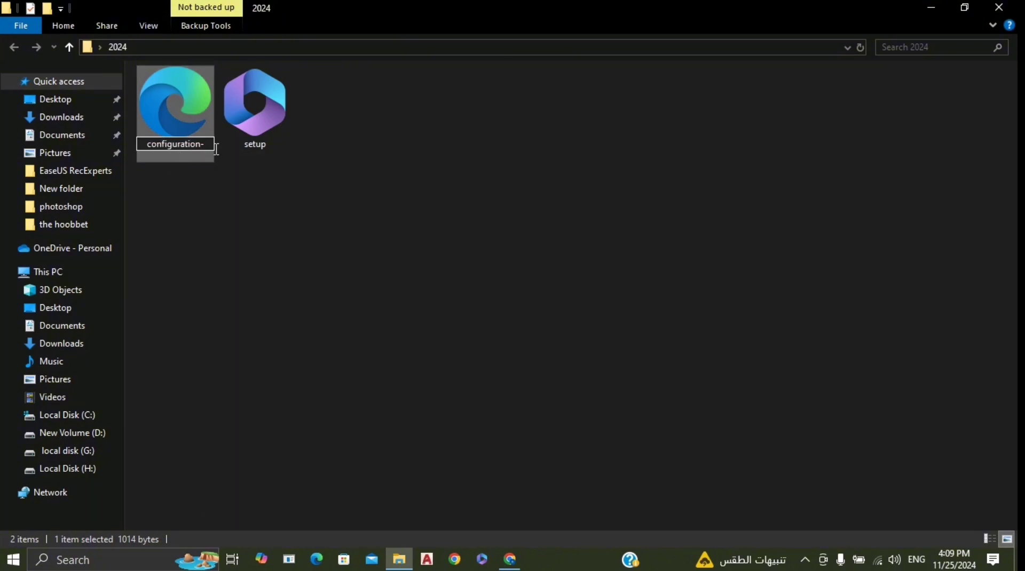
{"action": "key", "text": "Return"}
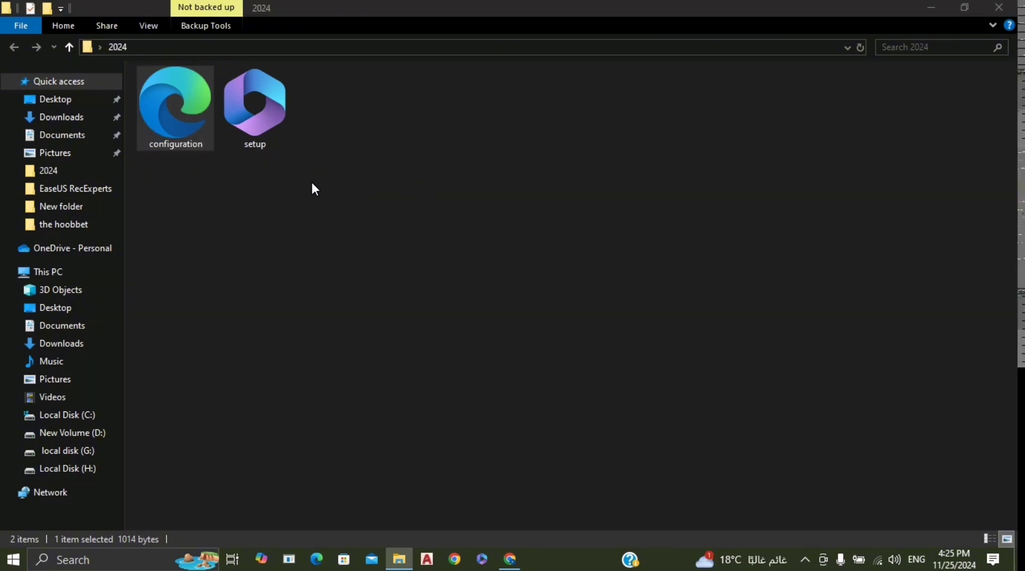
{"action": "right_click", "coordinate": [181, 125]}
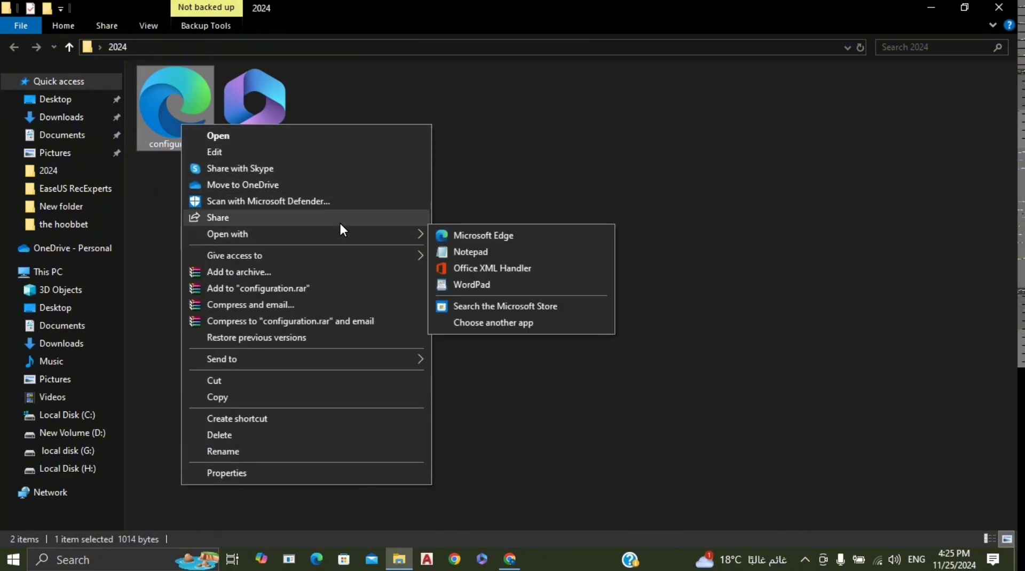
{"action": "mouse_move", "coordinate": [354, 235]}
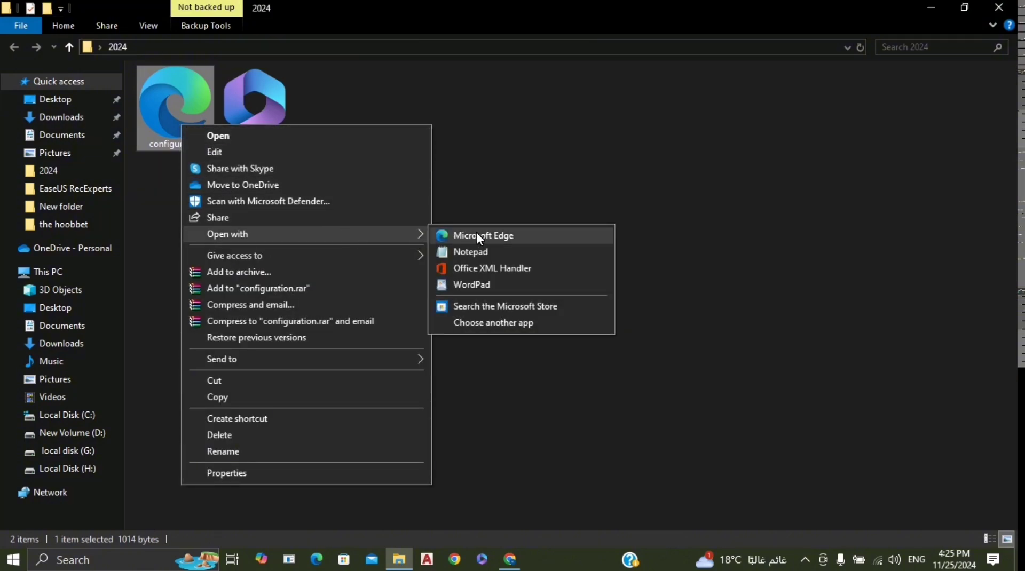
In Notepad, replace the configuration contents with the pasted ProPlus2024Volume PerpetualVL2024 XML, then save and close.
{"action": "left_click", "coordinate": [506, 251]}
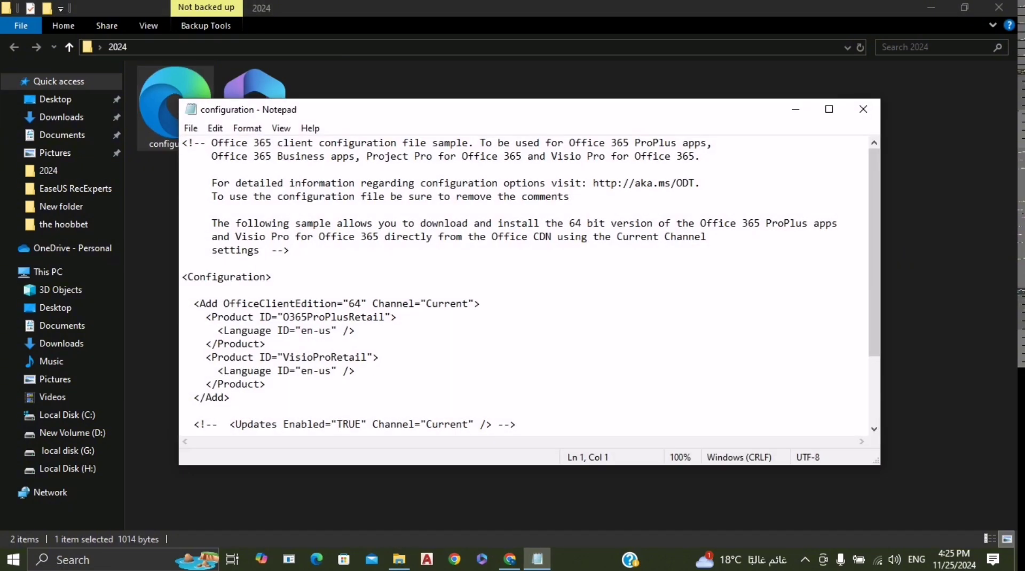
{"action": "left_click_drag", "start_coordinate": [530, 112], "coordinate": [542, 105]}
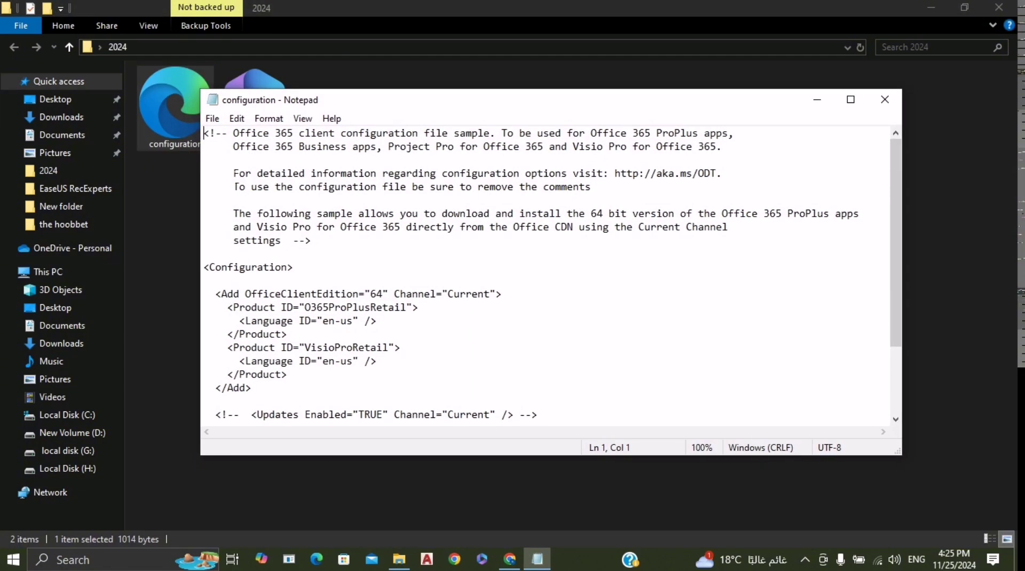
{"action": "left_click", "coordinate": [221, 172]}
{"action": "key", "text": "ctrl+a"}
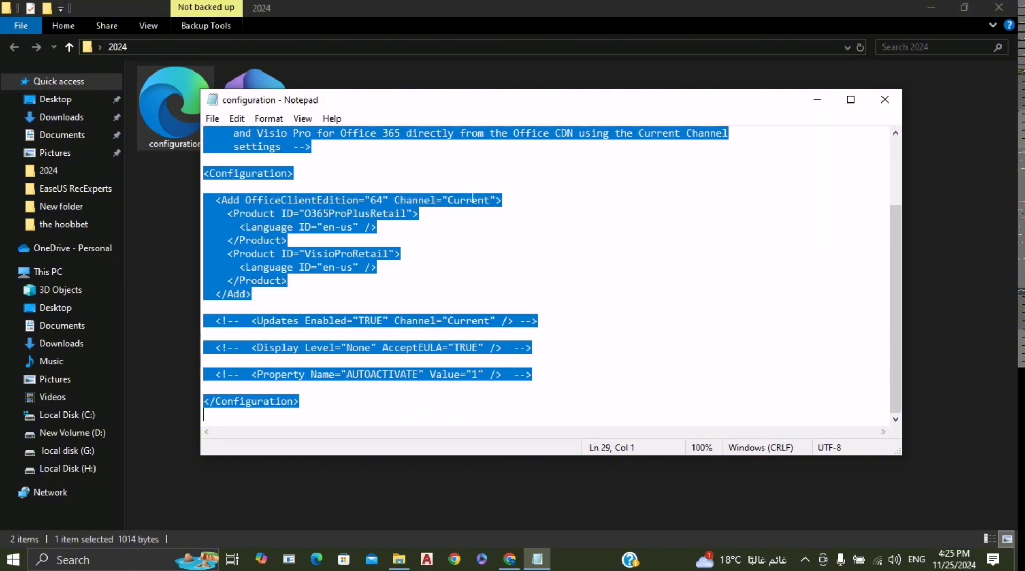
{"action": "key", "text": "Delete"}
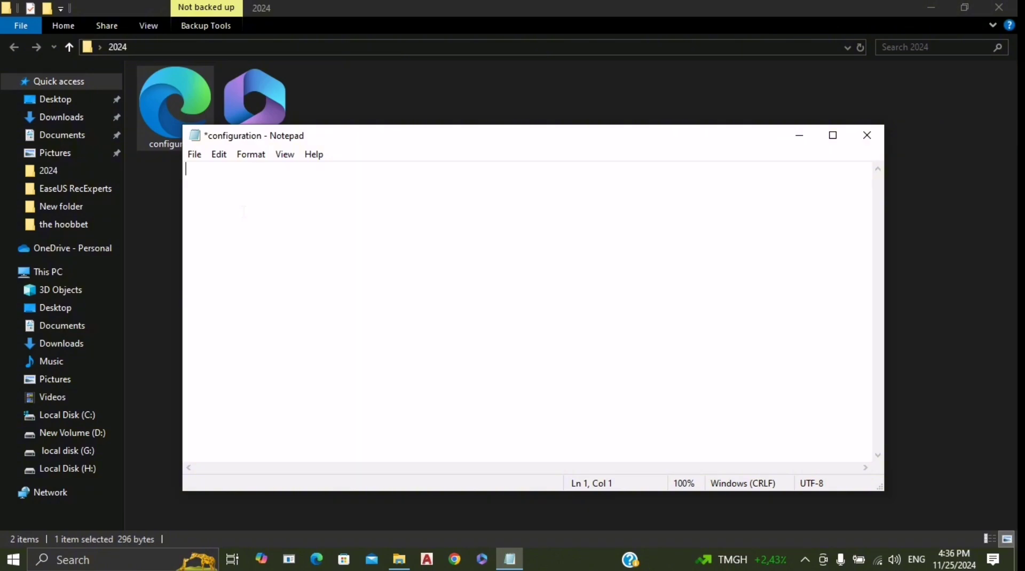
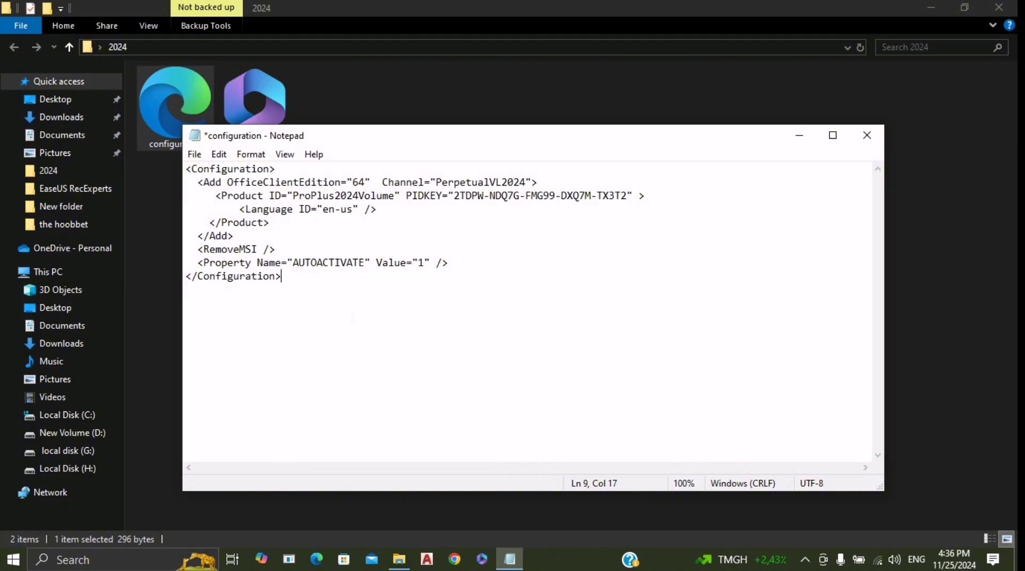
{"action": "key", "text": "ctrl+s"}
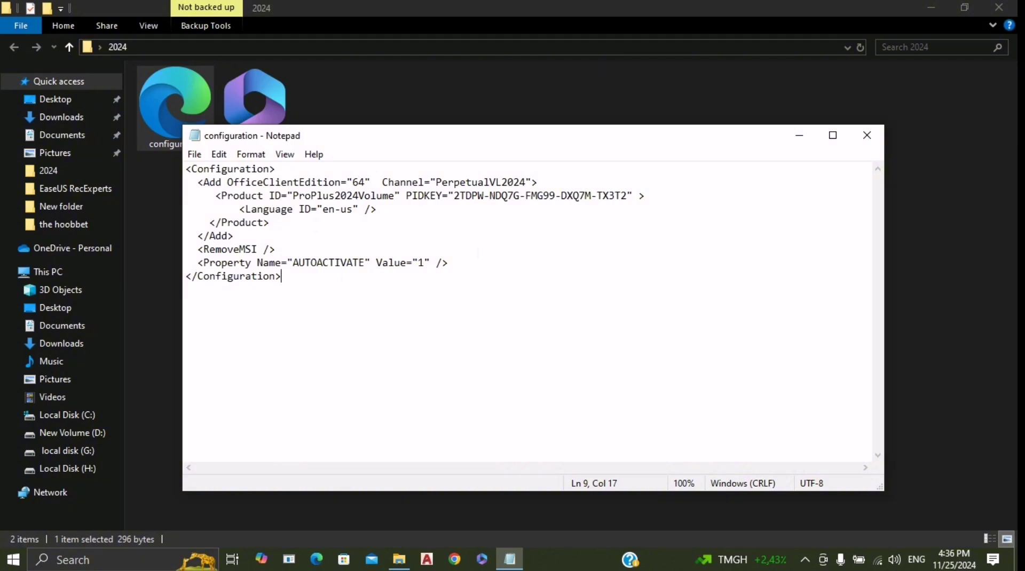
{"action": "left_click", "coordinate": [870, 133]}
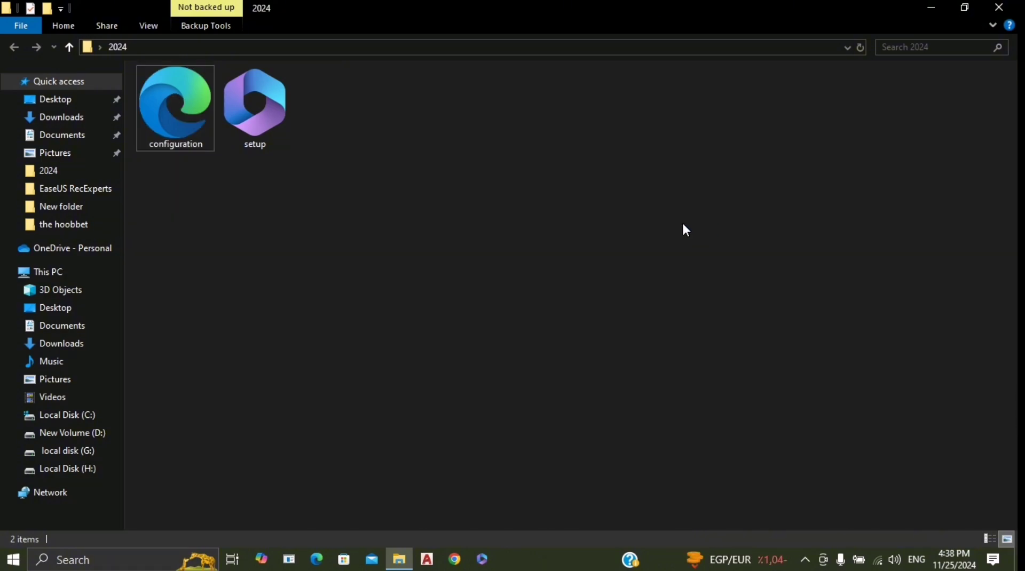
Search for 'cmd' and launch Command Prompt as administrator.
{"action": "left_click", "coordinate": [136, 560]}
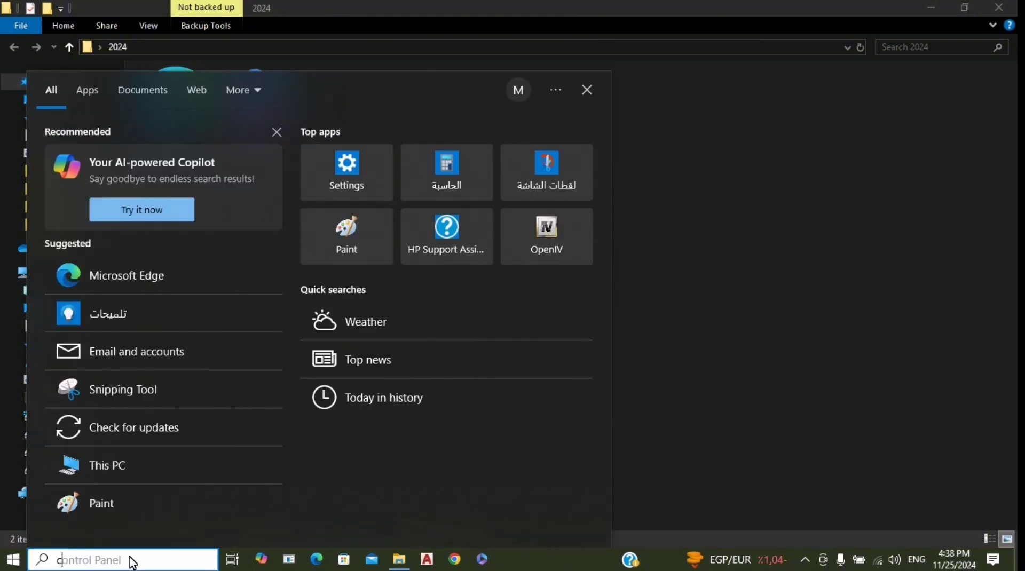
{"action": "type", "text": "cmd"}
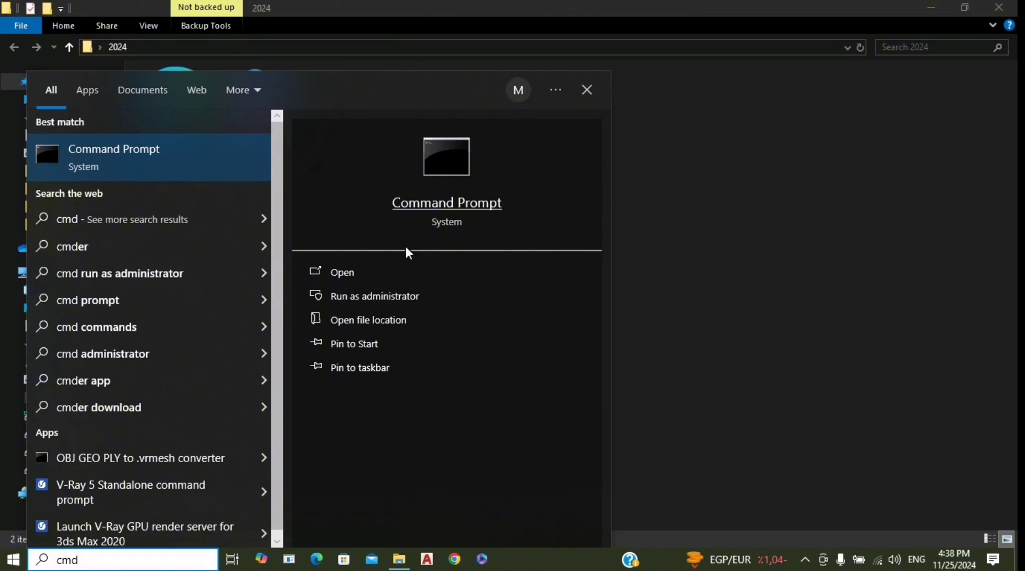
{"action": "left_click", "coordinate": [368, 300]}
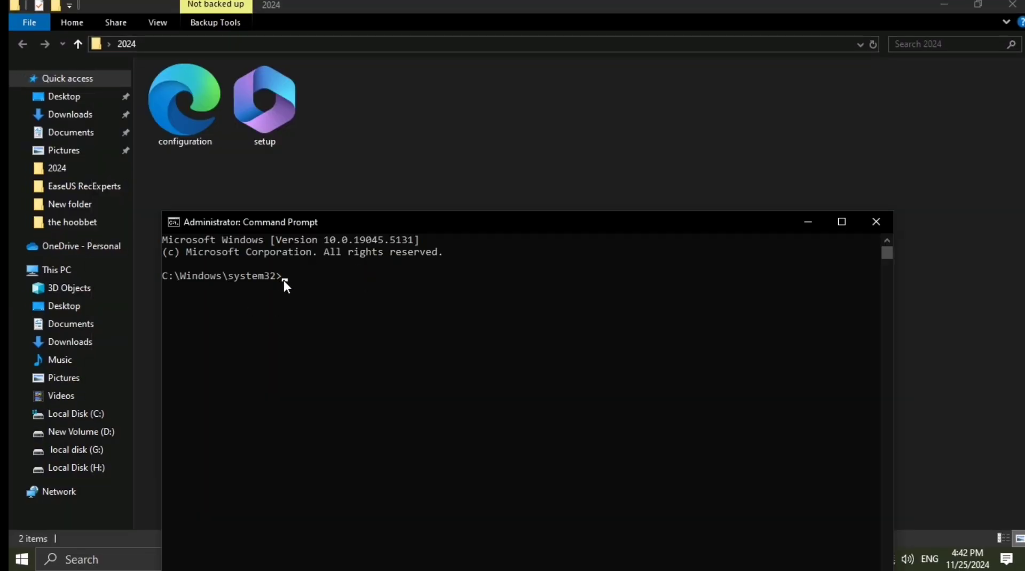
Change directory into the Desktop's 2024 folder using its path copied from Explorer.
{"action": "type", "text": "cd"}
{"action": "left_click", "coordinate": [308, 44]}
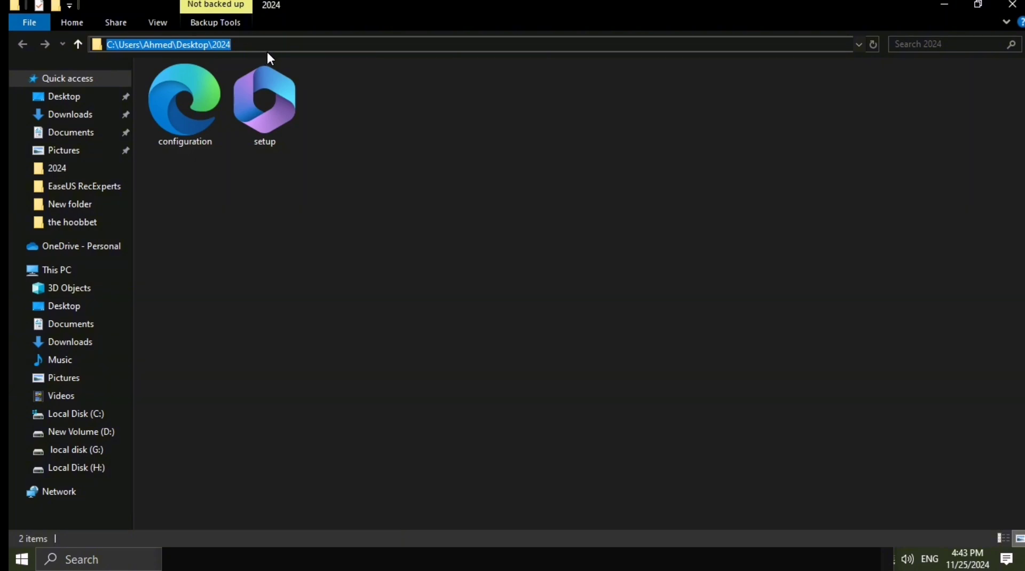
{"action": "left_click", "coordinate": [525, 561]}
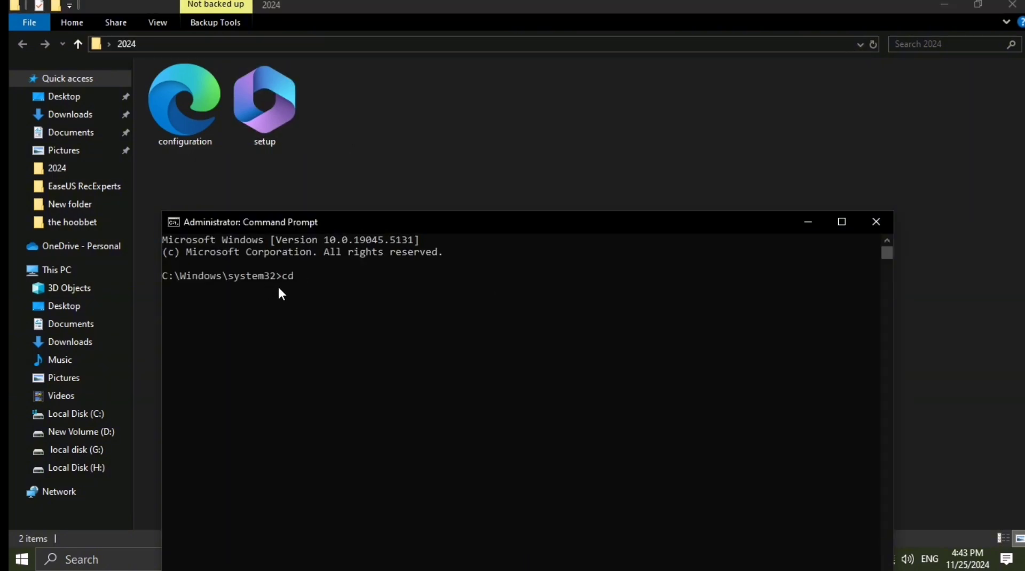
{"action": "type", "text": "C:\\Users\\Ahmed\\Desktop\\2024"}
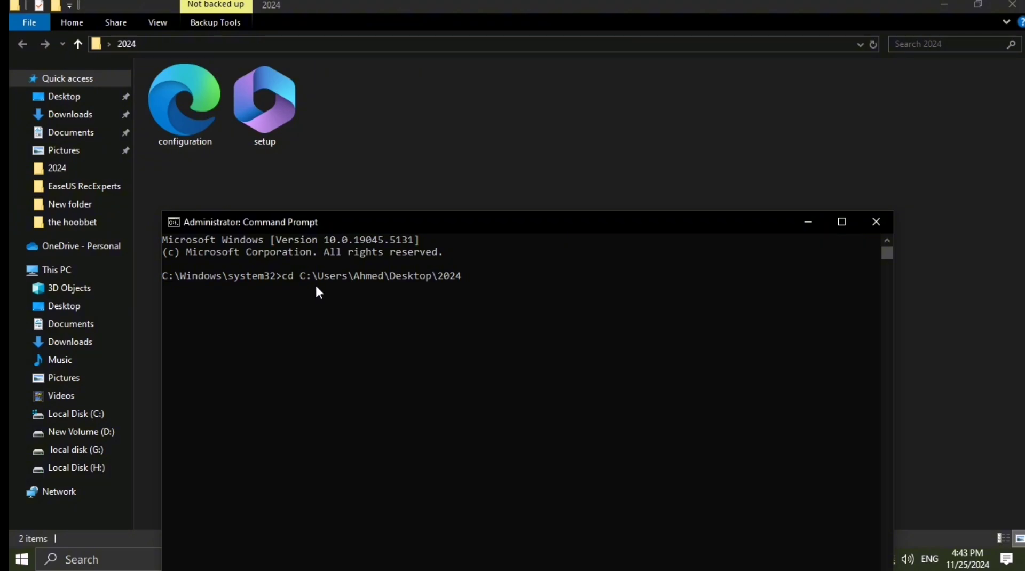
{"action": "key", "text": "Return"}
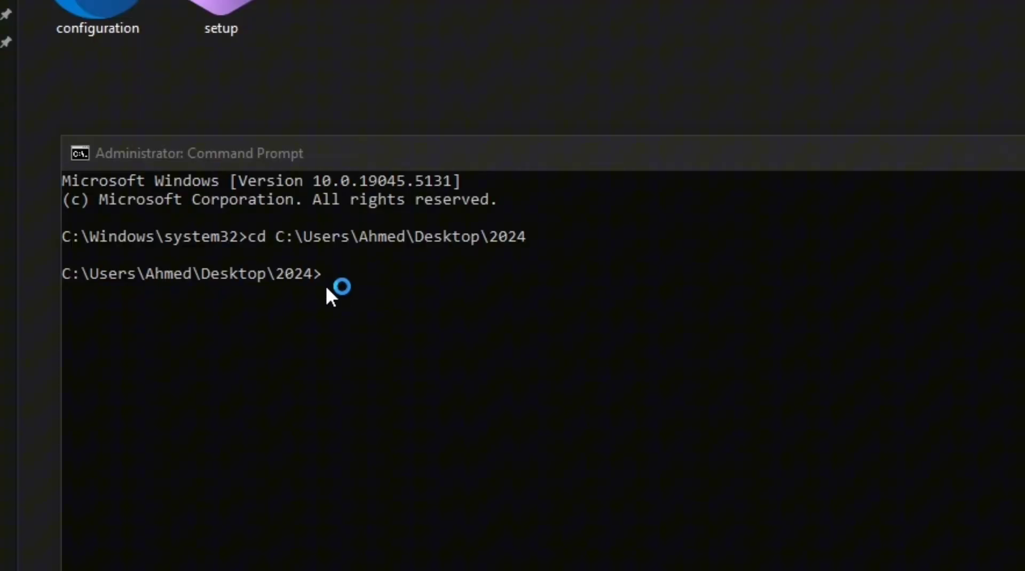
{"action": "left_click", "coordinate": [326, 280]}
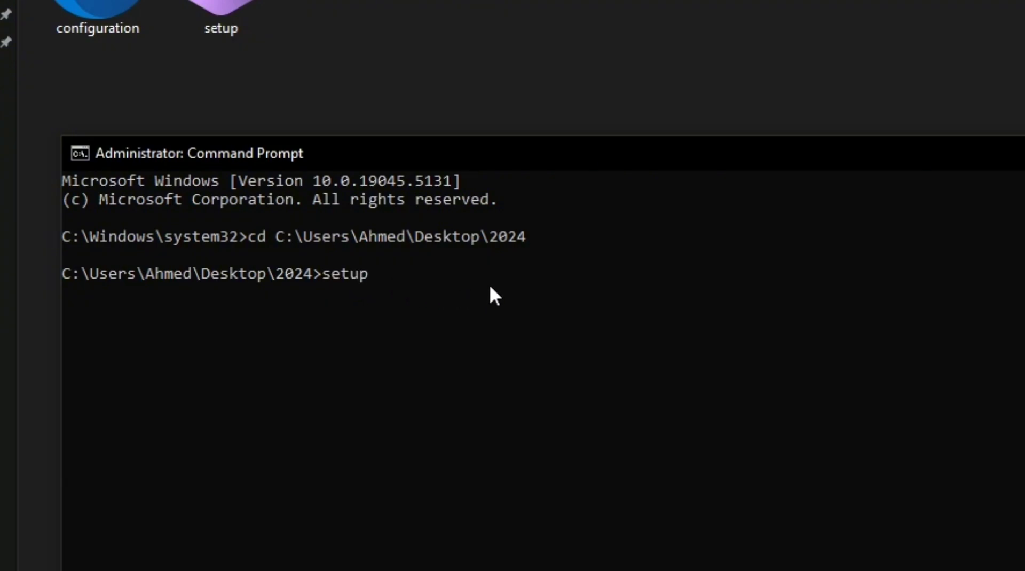
Run 'setup /configure configuration.xml' and wait until the Office apps finish installing.
{"action": "type", "text": "setup /configure"}
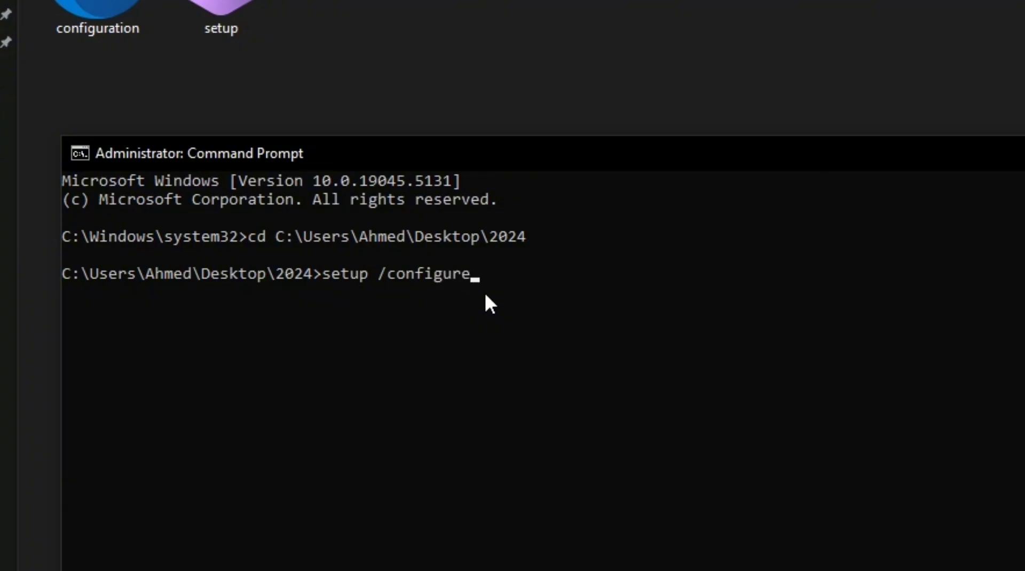
{"action": "key", "text": "Return"}
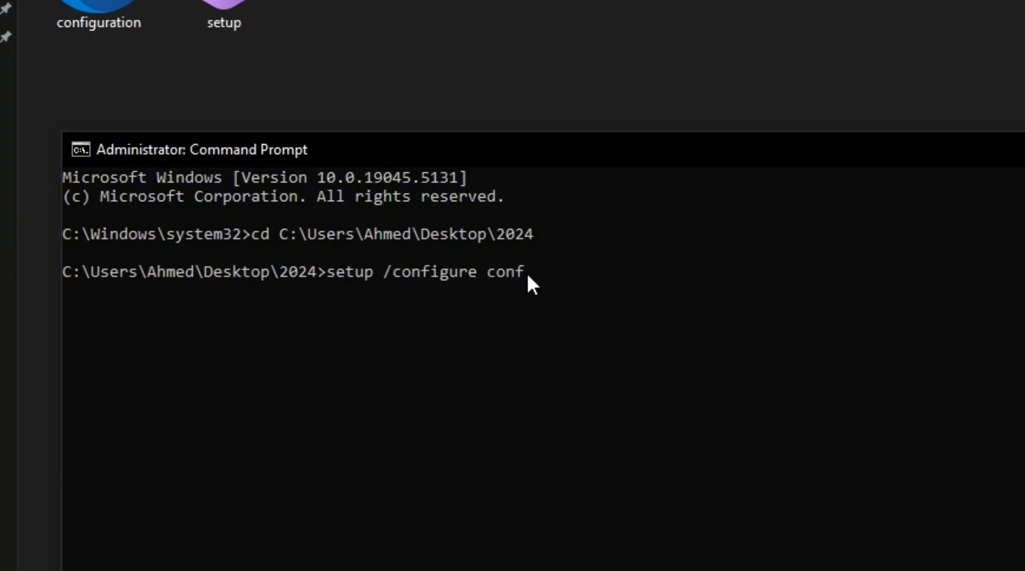
{"action": "type", "text": "uration.xml"}
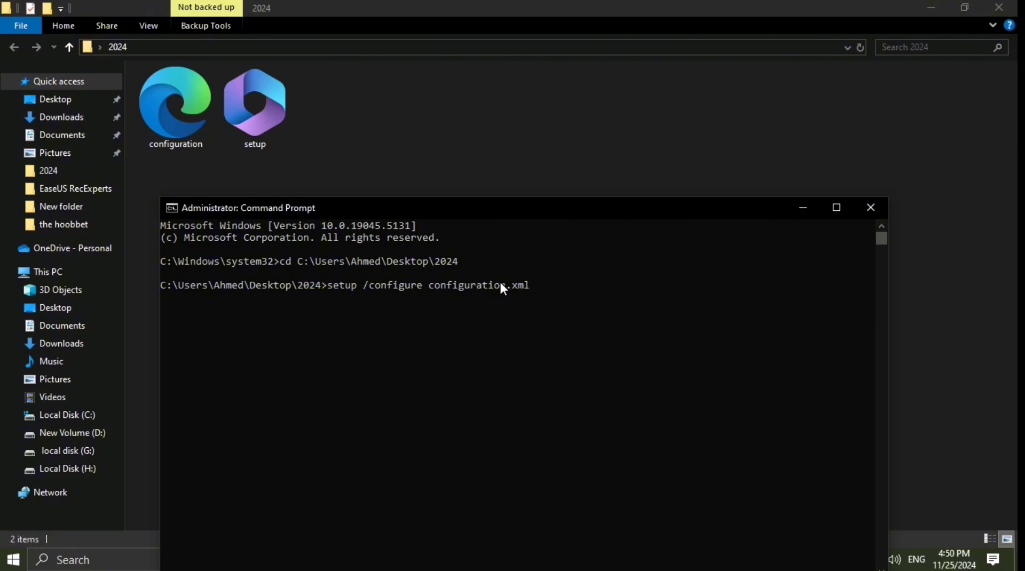
{"action": "key", "text": "Return"}
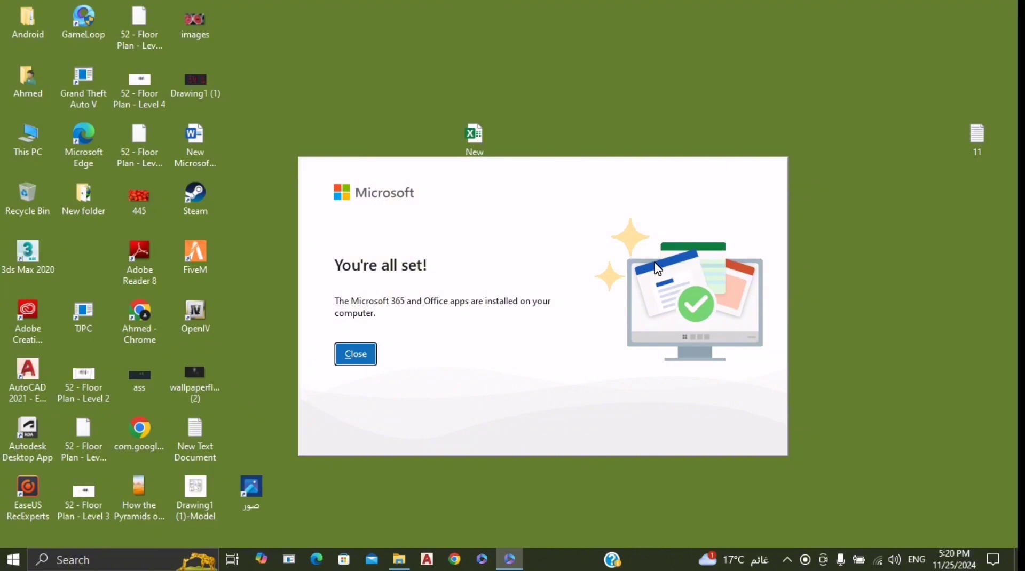
Close the Office installation-complete message and launch Word from the Start menu's W section.
{"action": "left_click", "coordinate": [356, 354]}
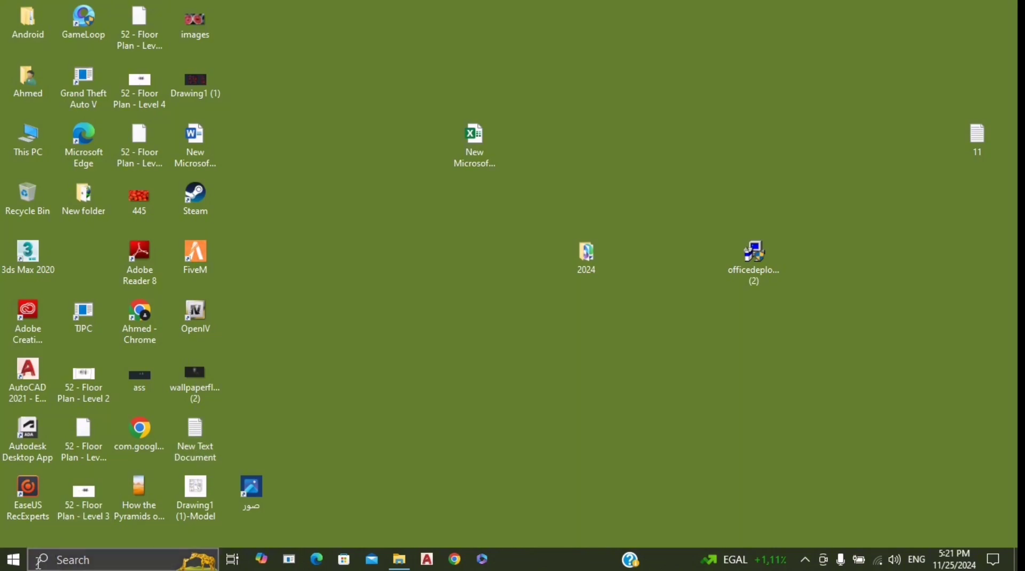
{"action": "left_click", "coordinate": [14, 565]}
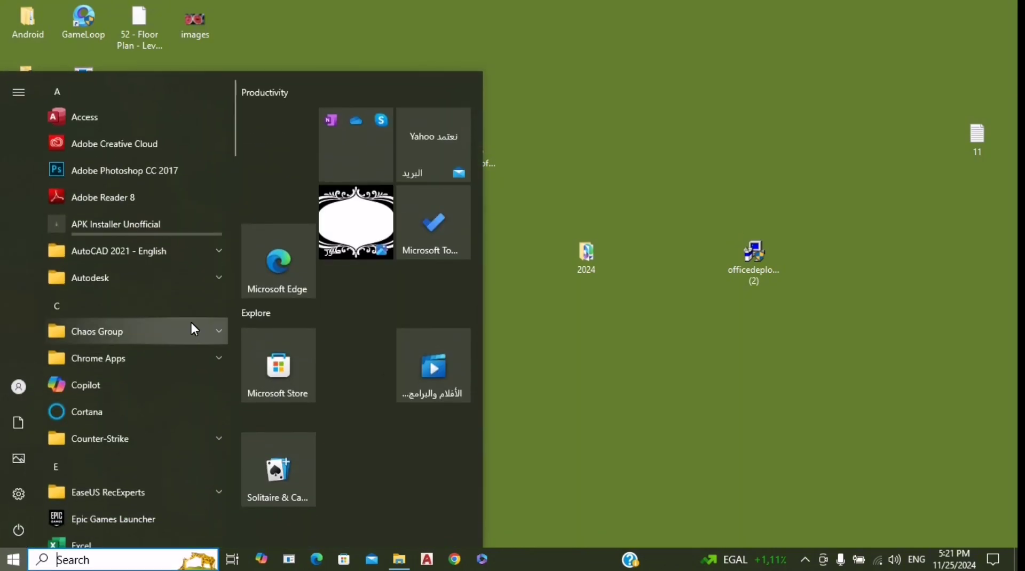
{"action": "left_click_drag", "start_coordinate": [234, 143], "coordinate": [218, 432]}
{"action": "left_click", "coordinate": [166, 369]}
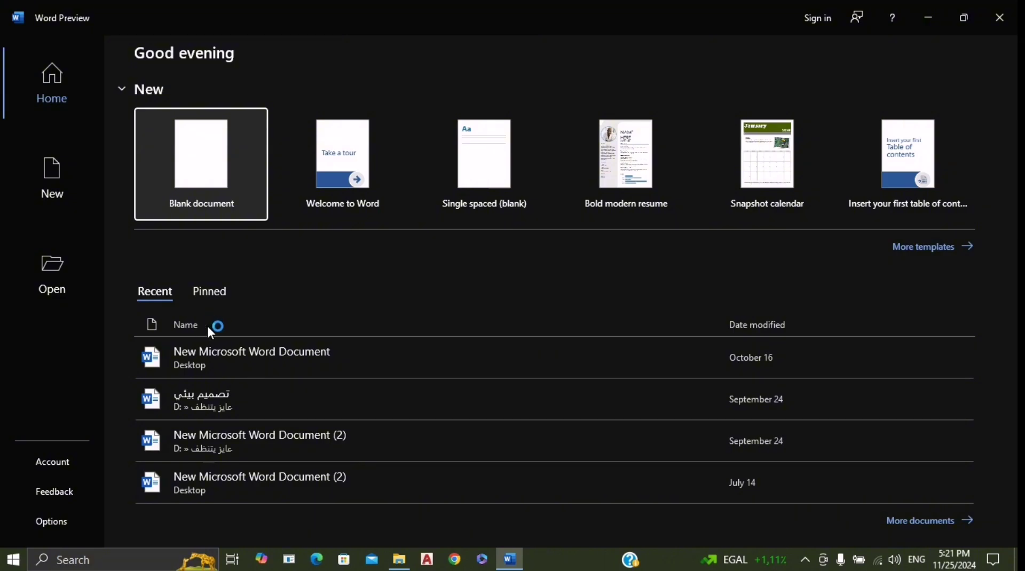
Check Word's Account page for LTSC Professional Plus 2024 activation, trying and dismissing Change Product Key.
{"action": "left_click", "coordinate": [64, 465]}
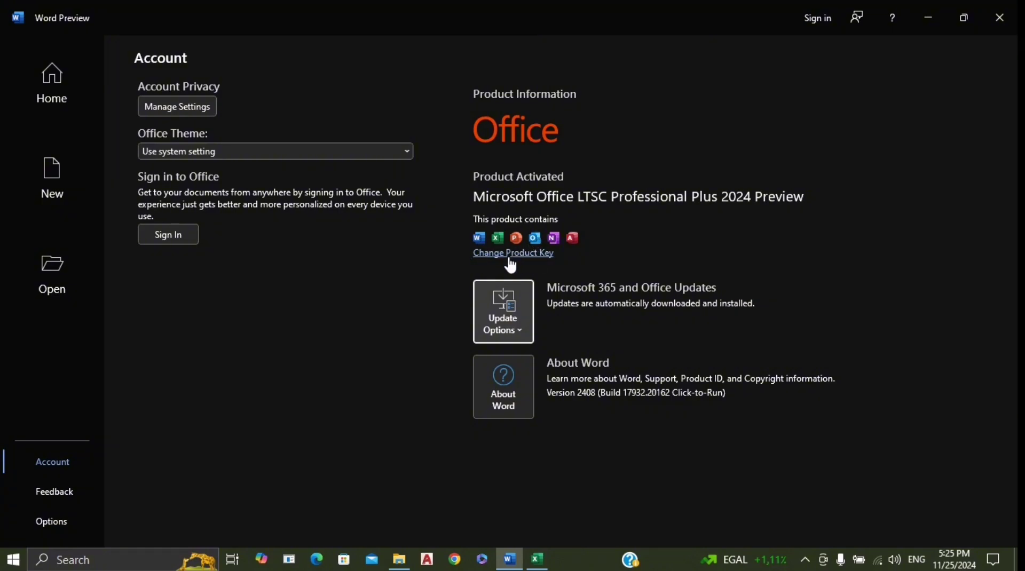
{"action": "left_click", "coordinate": [510, 254]}
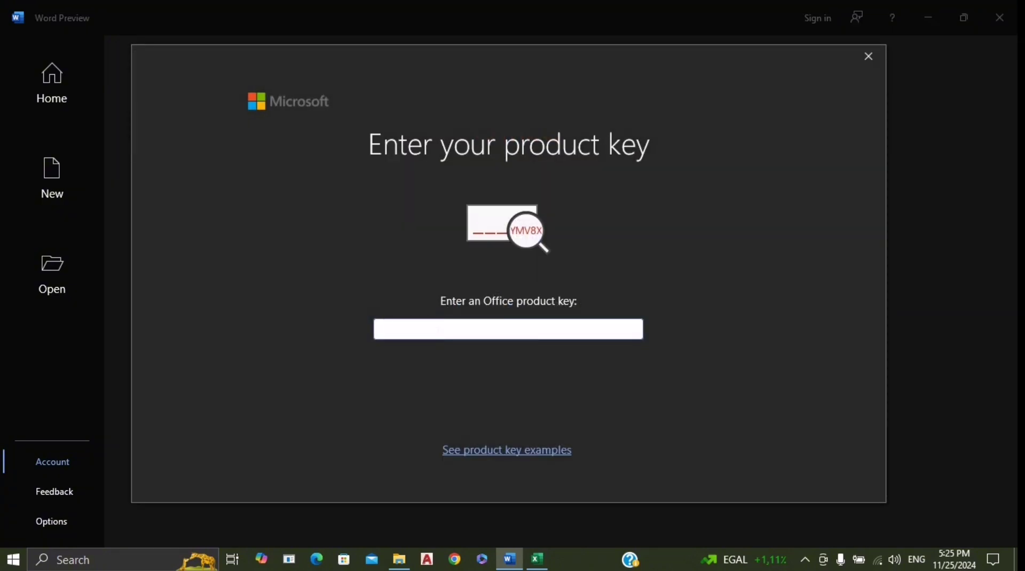
{"action": "key", "text": "ctrl+v"}
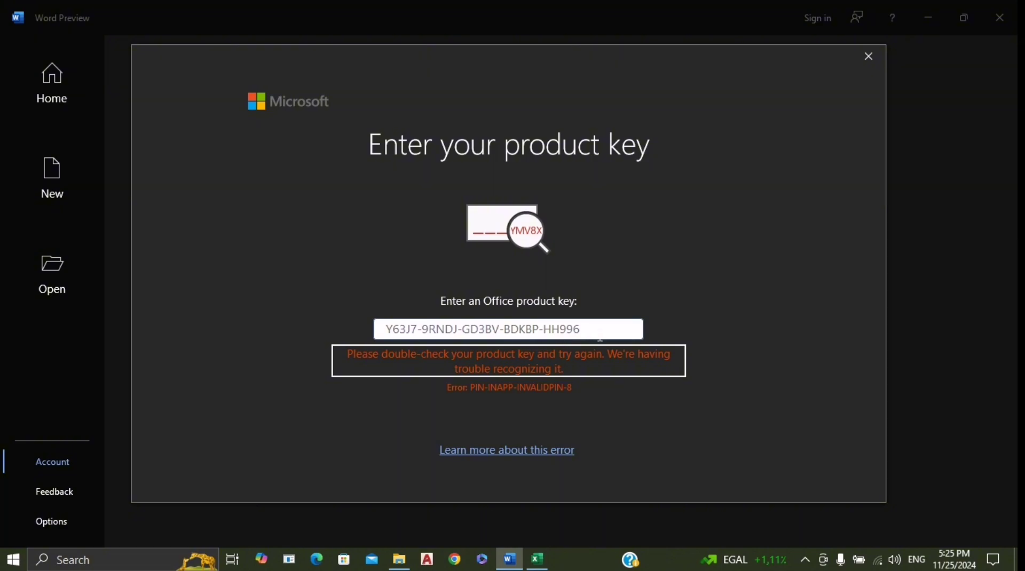
{"action": "left_click", "coordinate": [869, 56]}
Create a blank Word document, then switch to the Excel workbook and select F1:U8.
{"action": "left_click", "coordinate": [54, 94]}
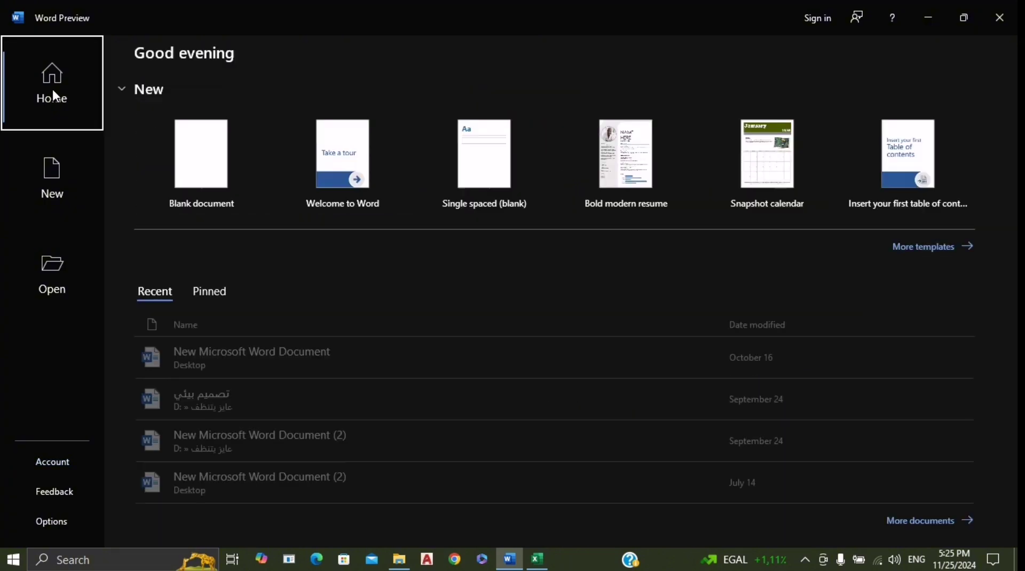
{"action": "left_click", "coordinate": [201, 150]}
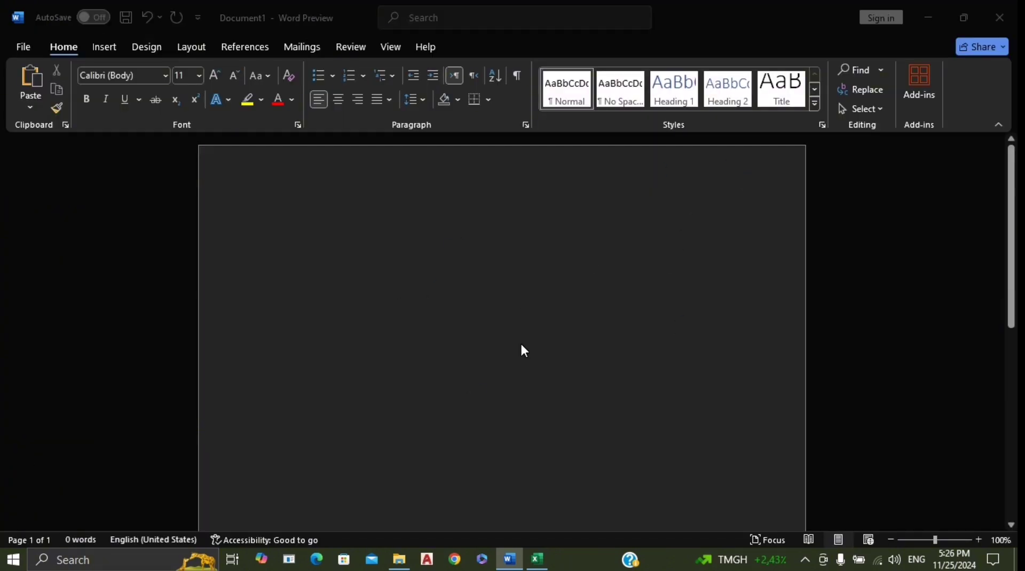
{"action": "left_click", "coordinate": [537, 559]}
{"action": "left_click_drag", "start_coordinate": [982, 185], "coordinate": [235, 354]}
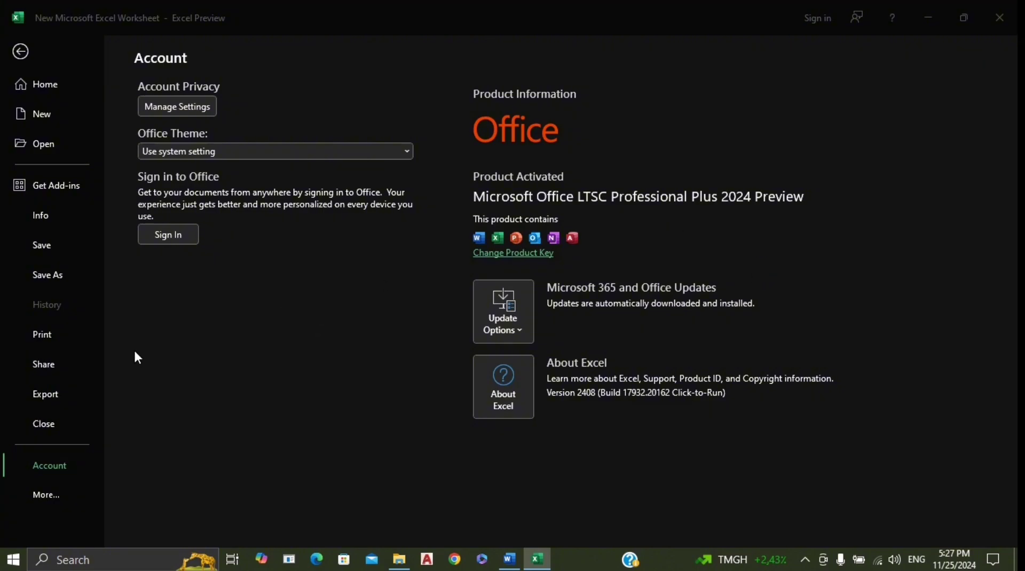
In Excel Options > Language, add Arabic as the display language, install it and confirm the update.
{"action": "left_click", "coordinate": [63, 494]}
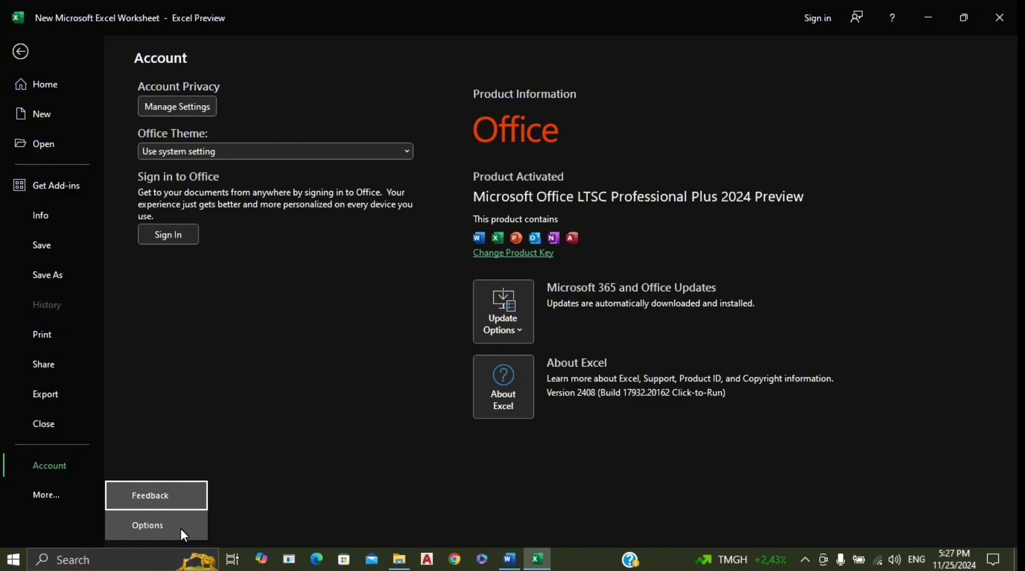
{"action": "left_click", "coordinate": [159, 529]}
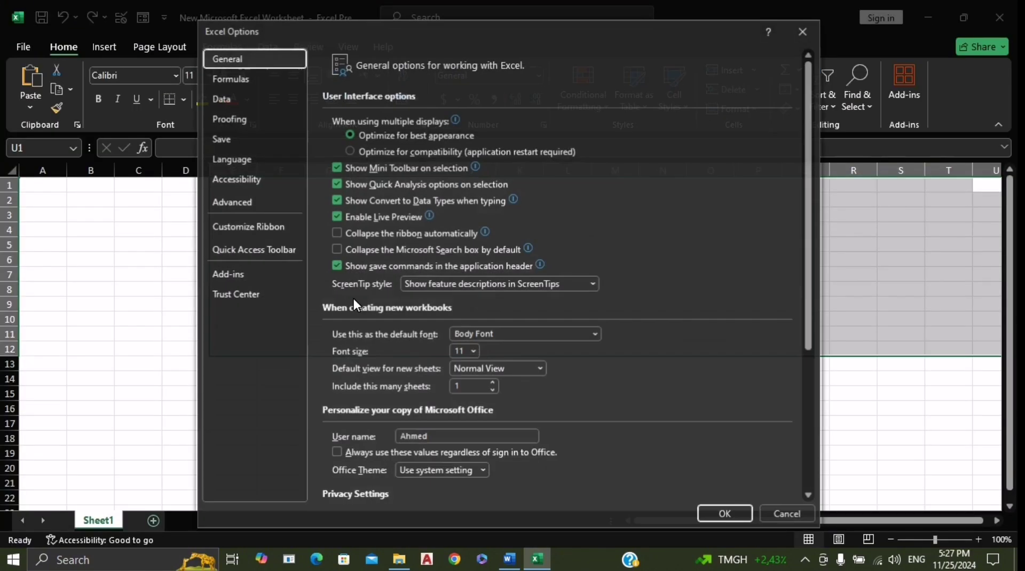
{"action": "left_click_drag", "start_coordinate": [550, 25], "coordinate": [574, 32]}
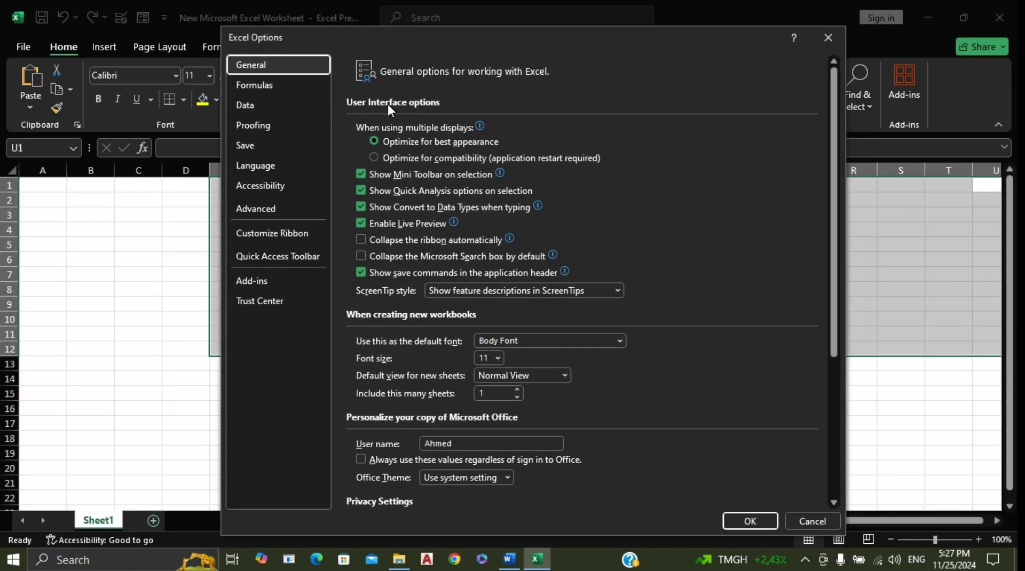
{"action": "left_click", "coordinate": [264, 166]}
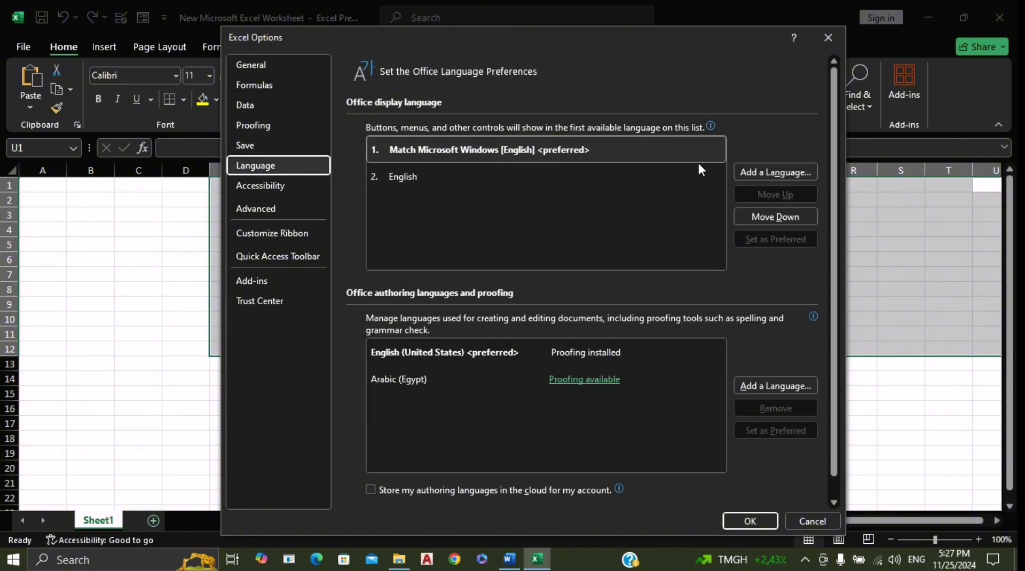
{"action": "left_click", "coordinate": [764, 171]}
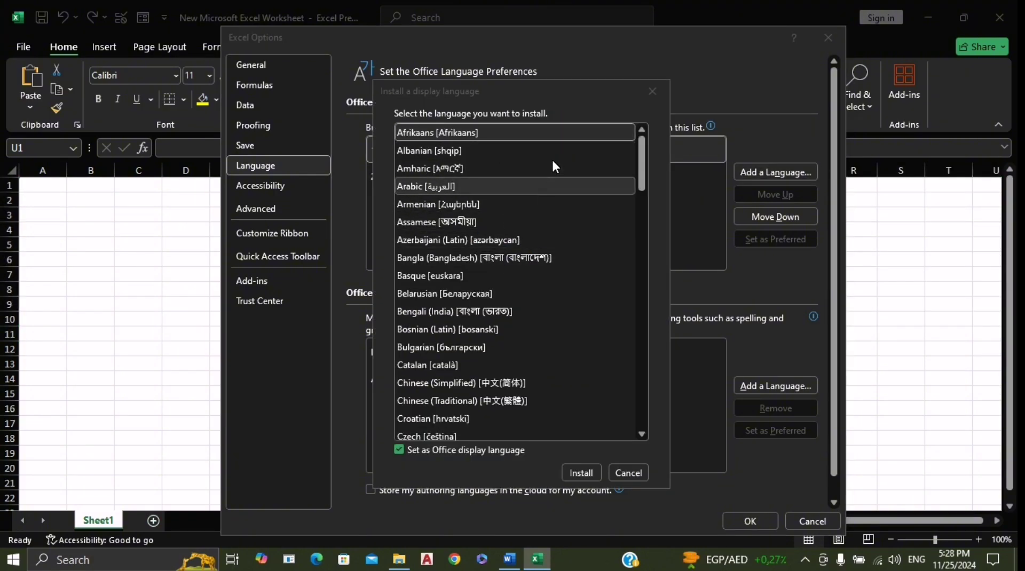
{"action": "left_click", "coordinate": [453, 185]}
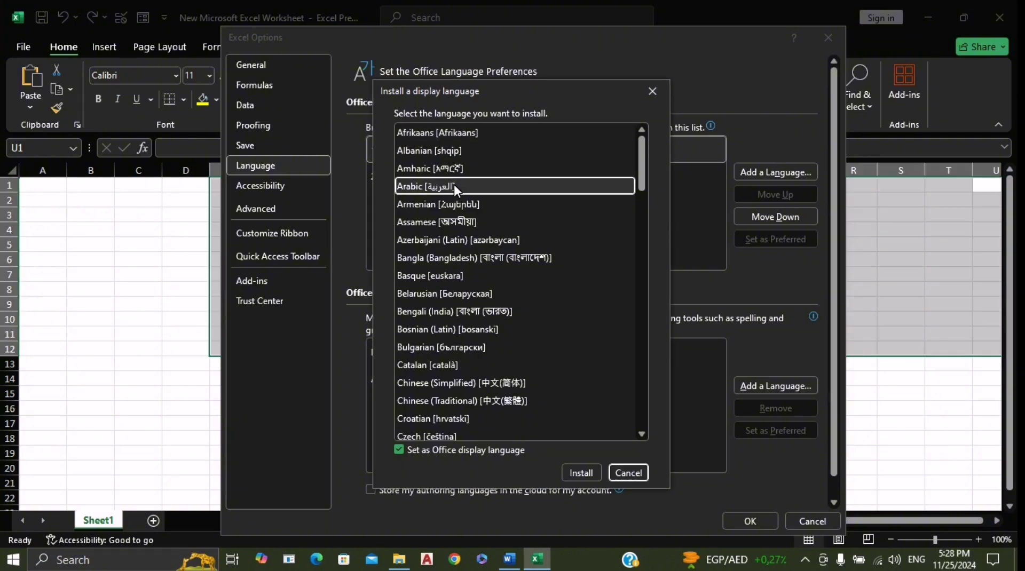
{"action": "left_click", "coordinate": [579, 473]}
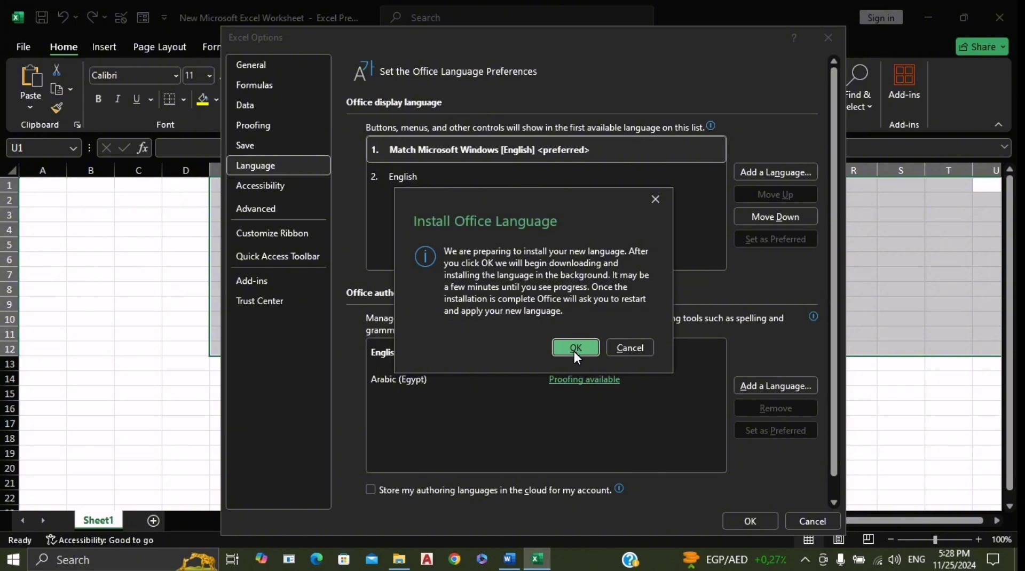
{"action": "left_click", "coordinate": [574, 348]}
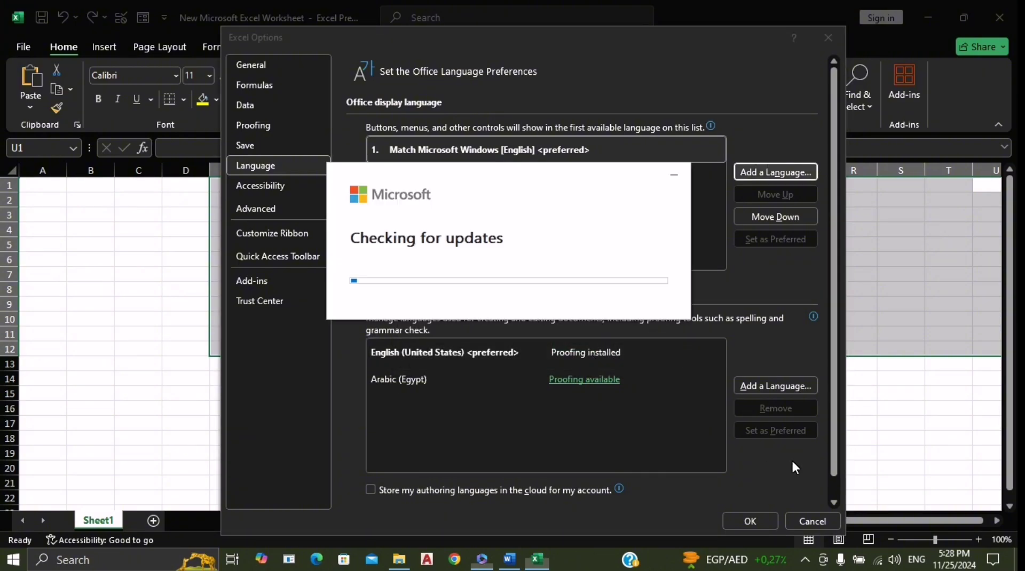
{"action": "left_click_drag", "start_coordinate": [515, 166], "coordinate": [549, 217]}
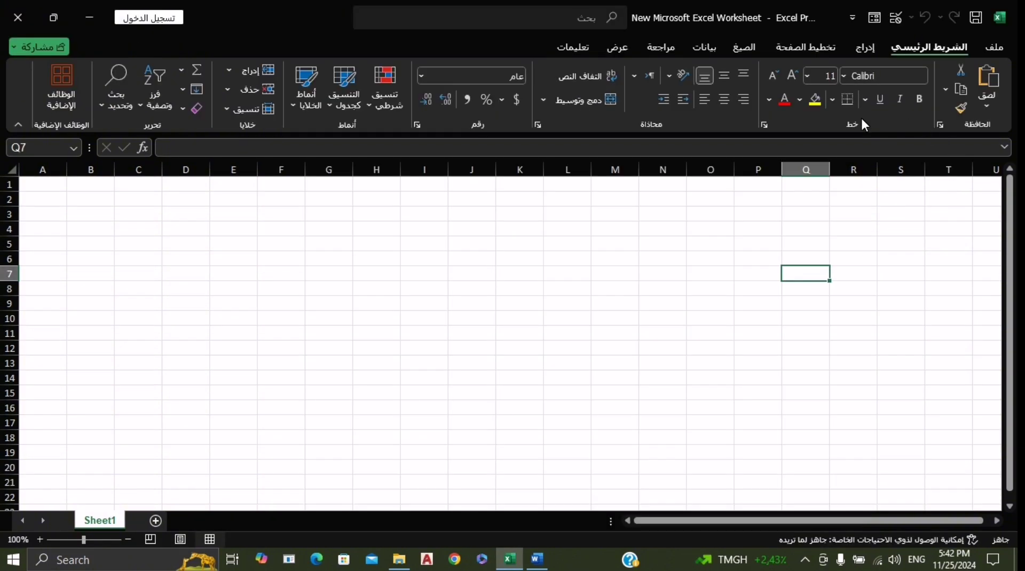
Browse the Arabic Insert, Page Layout, Formulas, Data and Review ribbon tabs.
{"action": "left_click", "coordinate": [864, 46]}
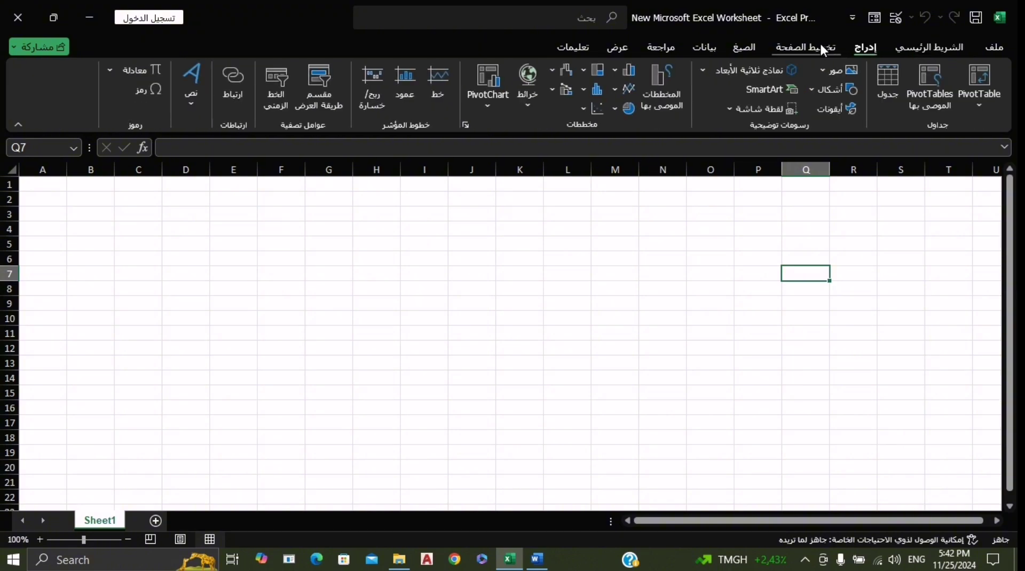
{"action": "left_click", "coordinate": [805, 44]}
{"action": "left_click", "coordinate": [743, 43]}
{"action": "left_click", "coordinate": [694, 46]}
{"action": "left_click", "coordinate": [662, 45]}
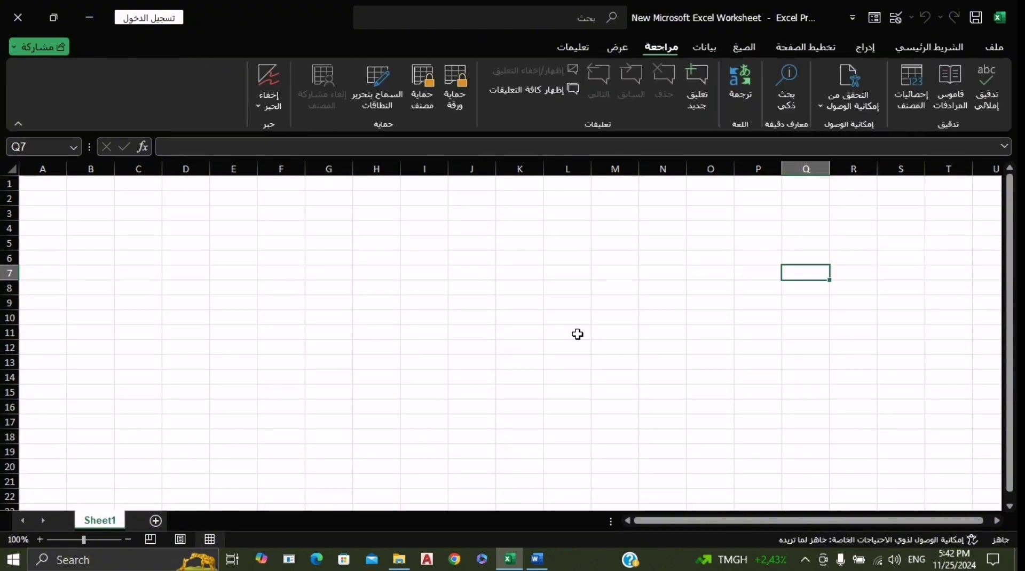
Check Word's Arabic interface, return to Excel and open the File start page.
{"action": "left_click", "coordinate": [536, 560]}
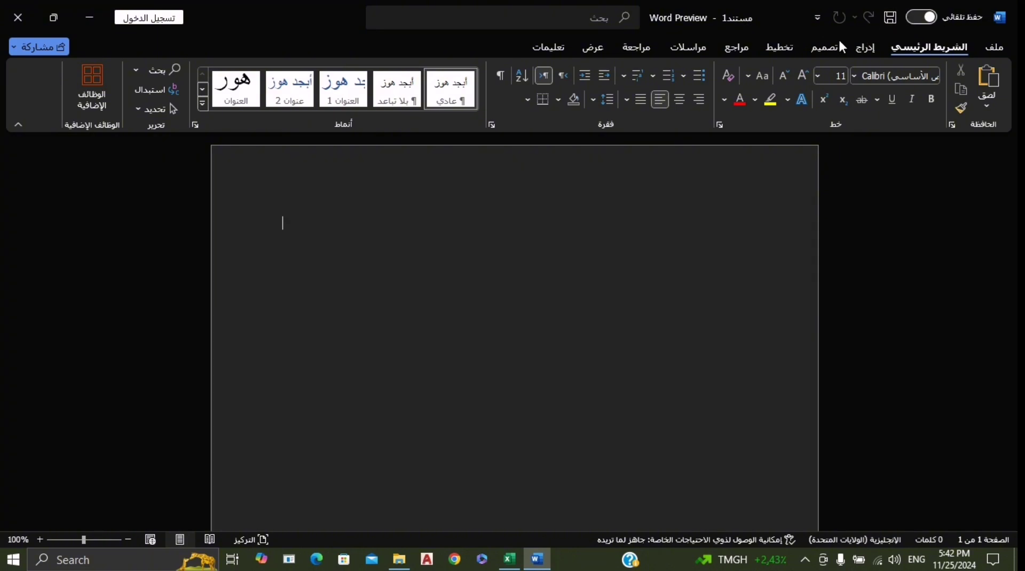
{"action": "left_click", "coordinate": [510, 559]}
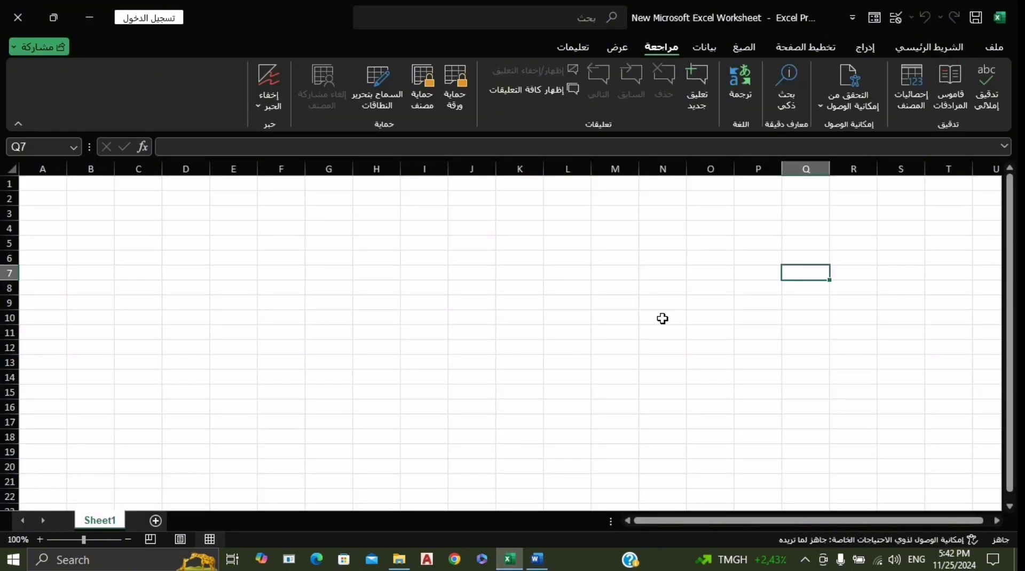
{"action": "left_click", "coordinate": [994, 46]}
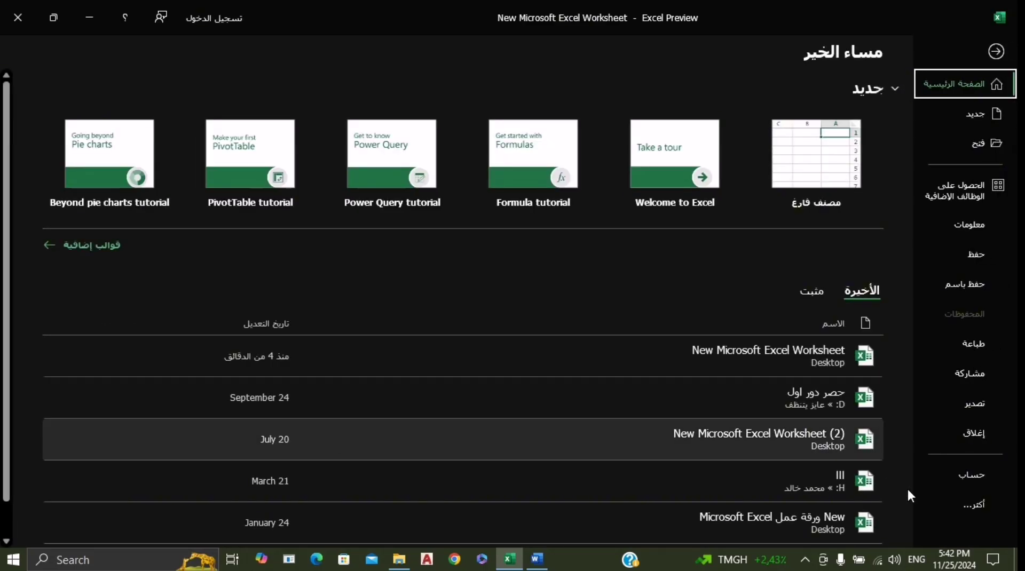
Open the Language page of Excel Options and select English in the display language list.
{"action": "left_click", "coordinate": [930, 501]}
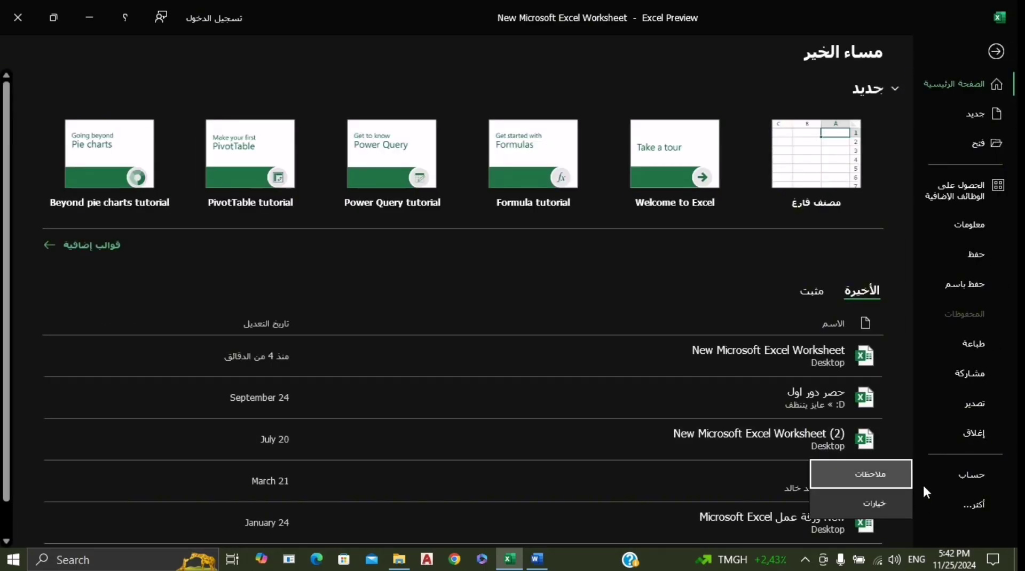
{"action": "left_click", "coordinate": [870, 507]}
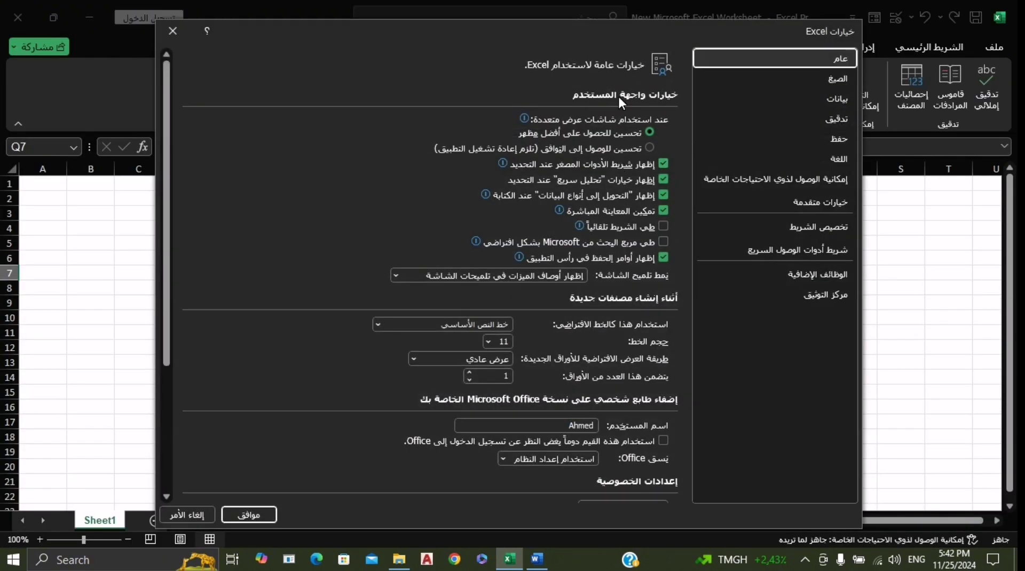
{"action": "left_click_drag", "start_coordinate": [649, 29], "coordinate": [642, 48]}
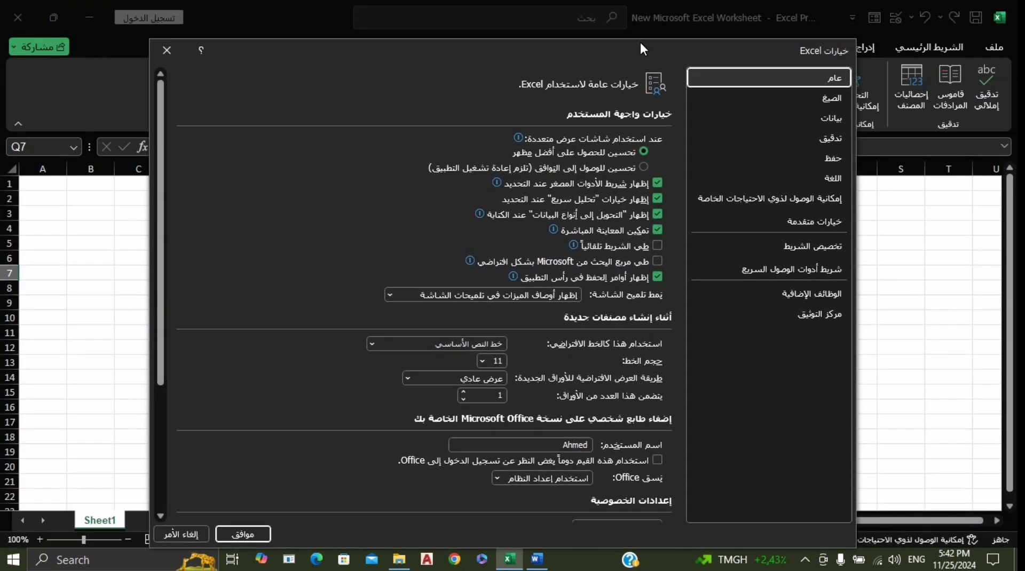
{"action": "left_click", "coordinate": [808, 176]}
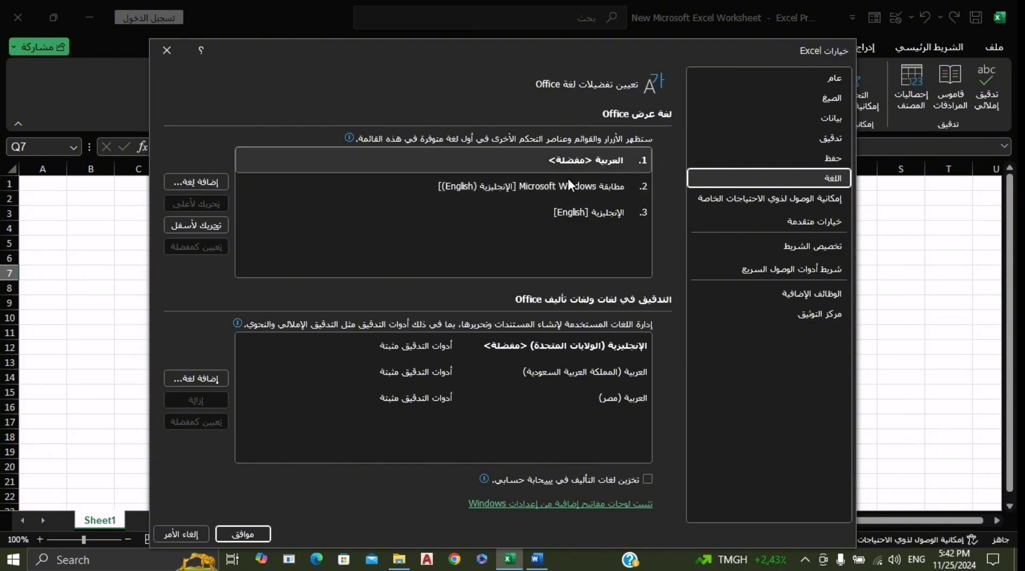
{"action": "left_click", "coordinate": [588, 212]}
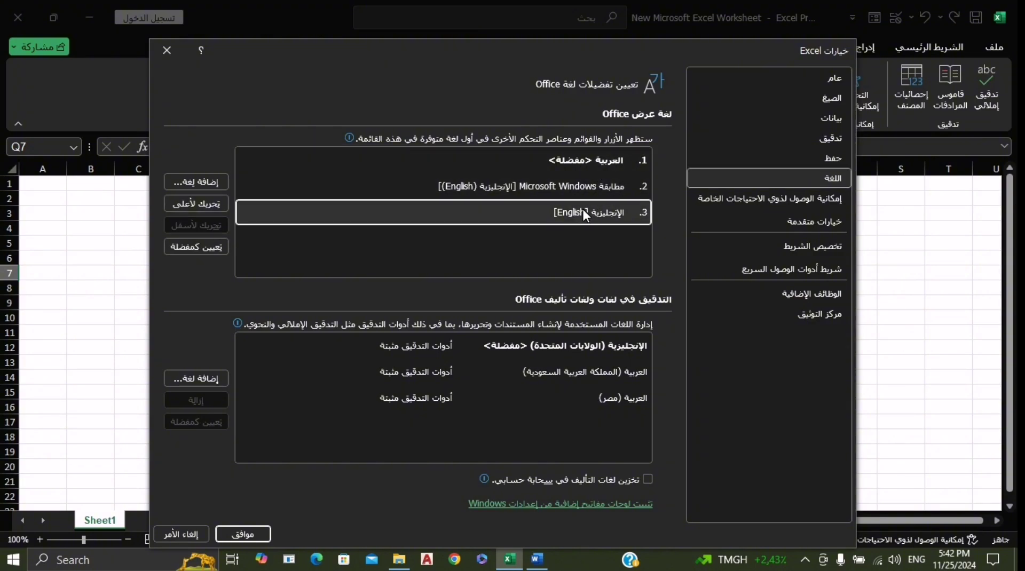